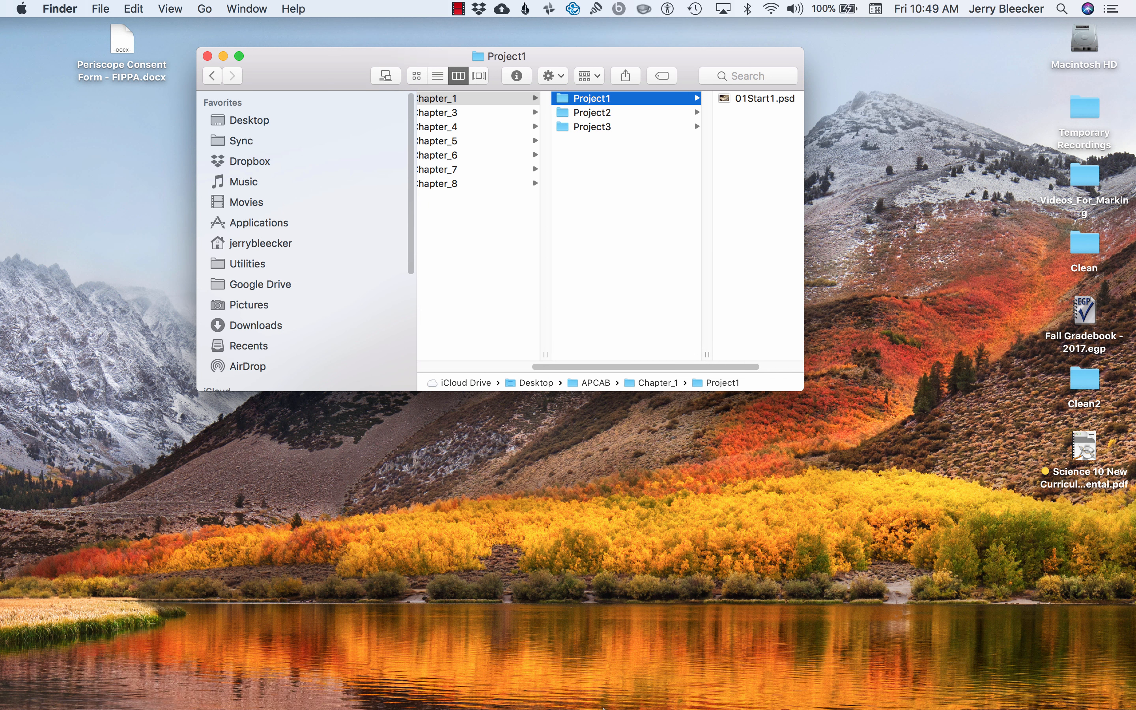
Switch to Photoshop, create a new blank document and close it again.
left_click(828, 676)
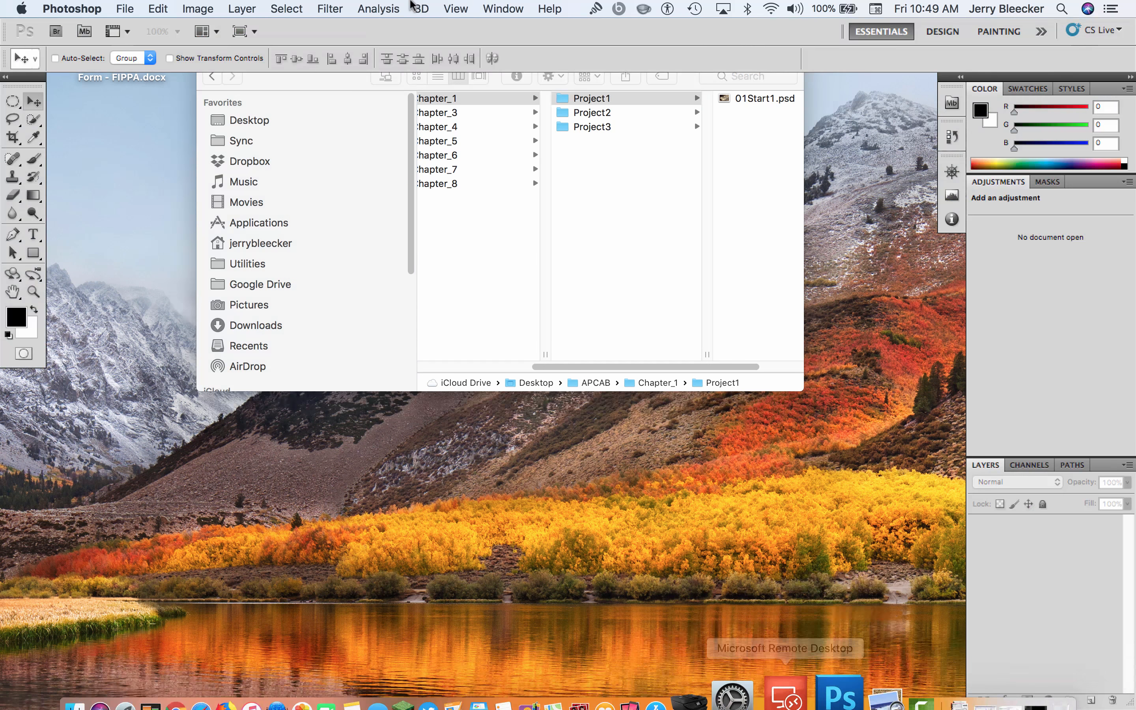
left_click(125, 8)
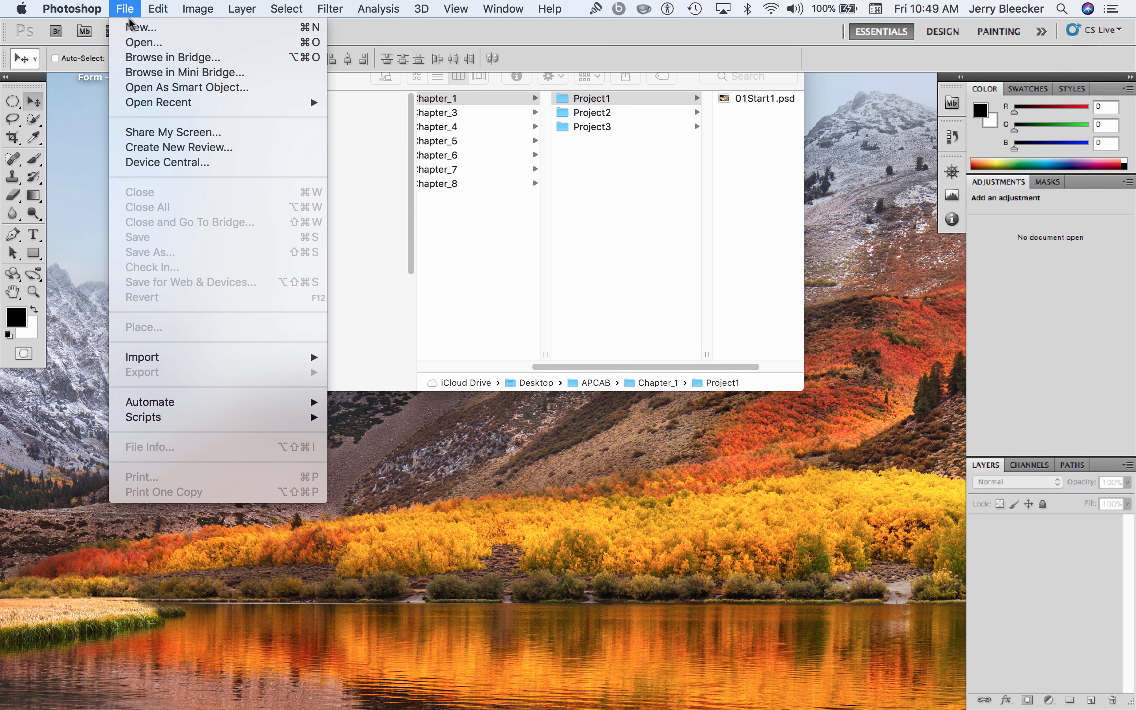
key("cmd+n")
left_click(709, 236)
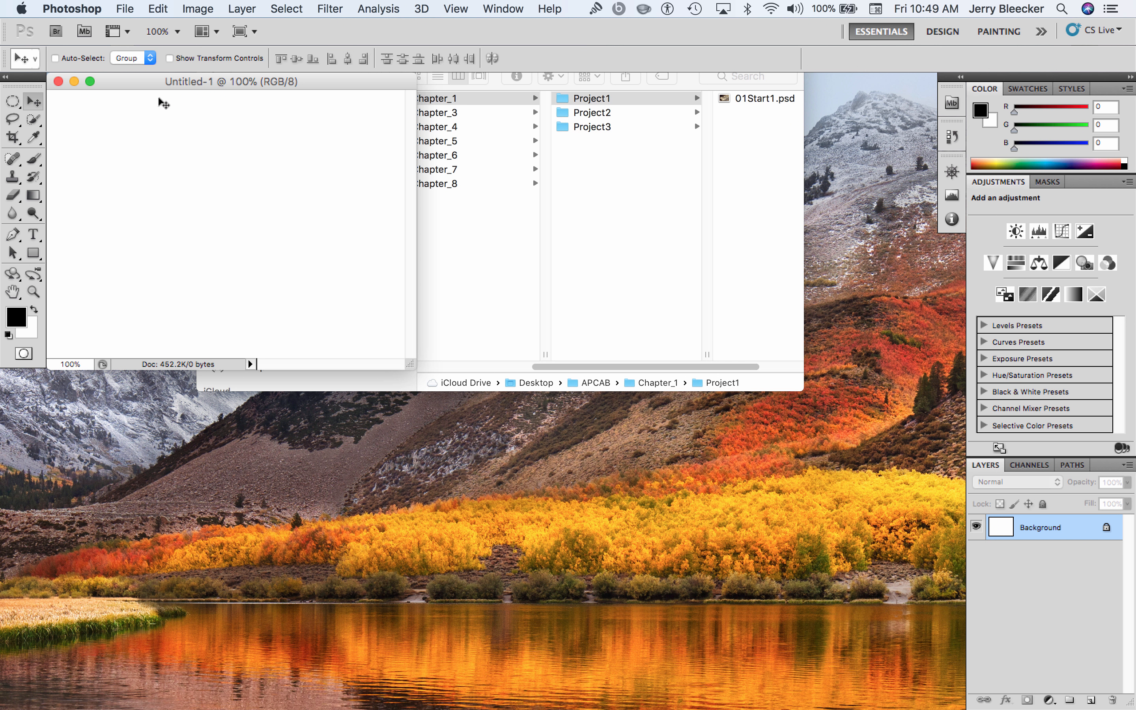
left_click(59, 81)
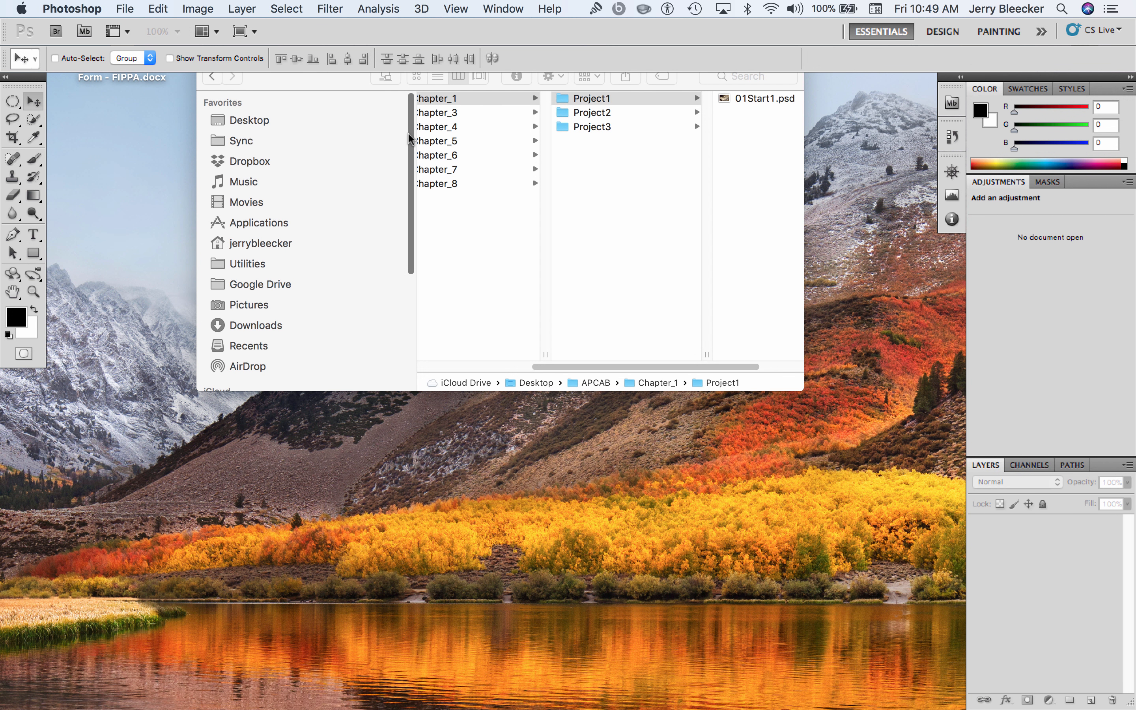
Open 01Start1.psd from the Project1 folder in Photoshop.
right_click(758, 97)
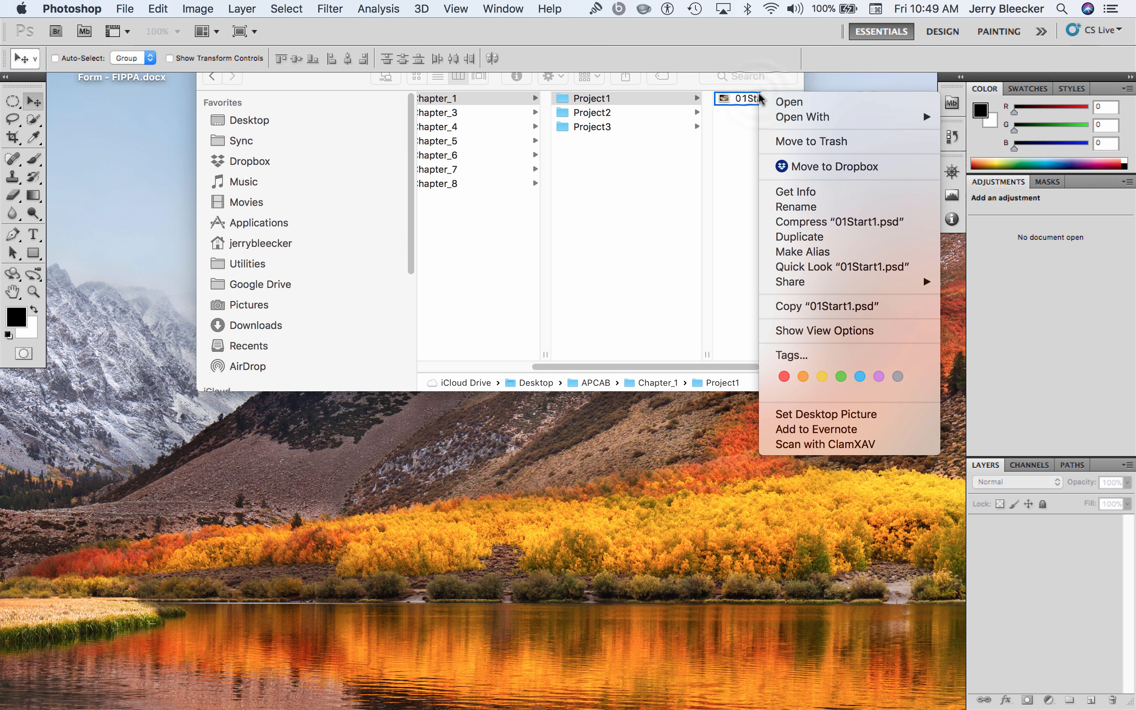
mouse_move(805, 117)
left_click(709, 118)
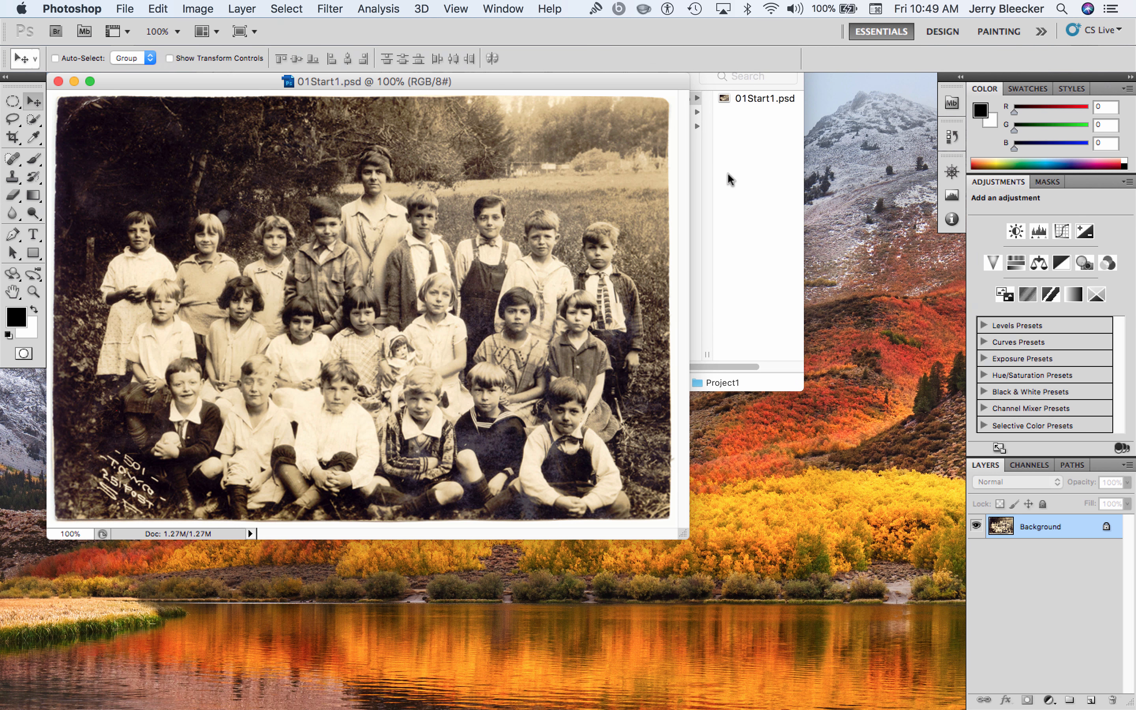
Bring Finder to the front and return to the 01Start1.psd window in Photoshop.
left_click(727, 173)
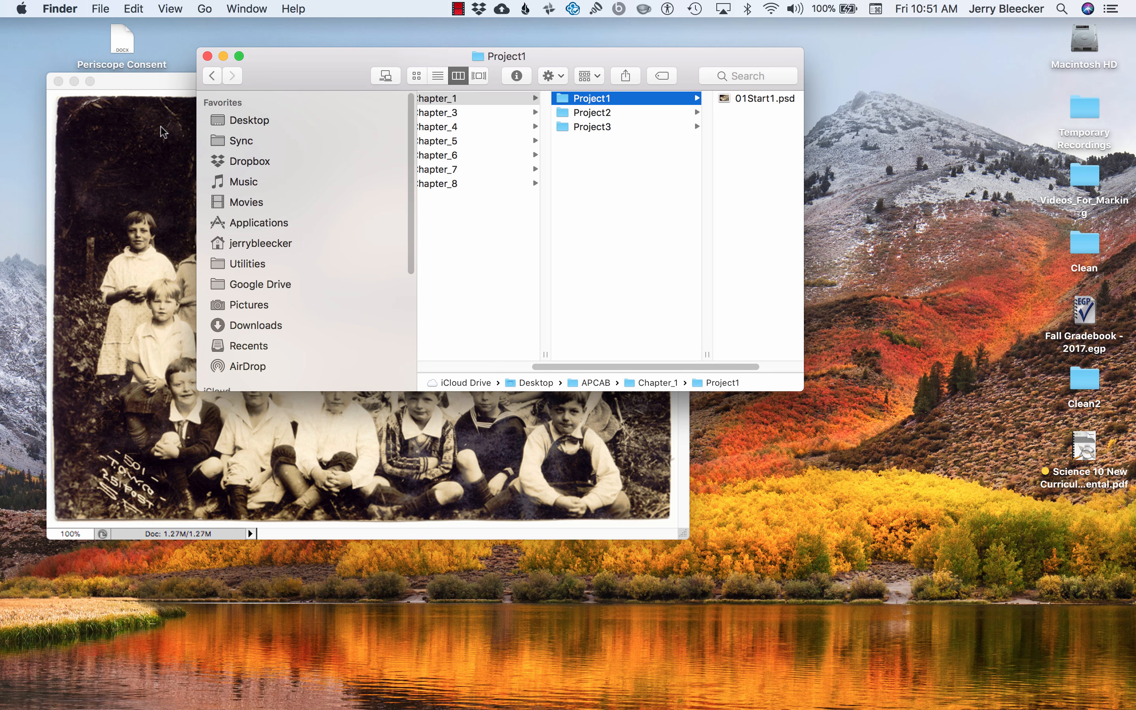
left_click(170, 83)
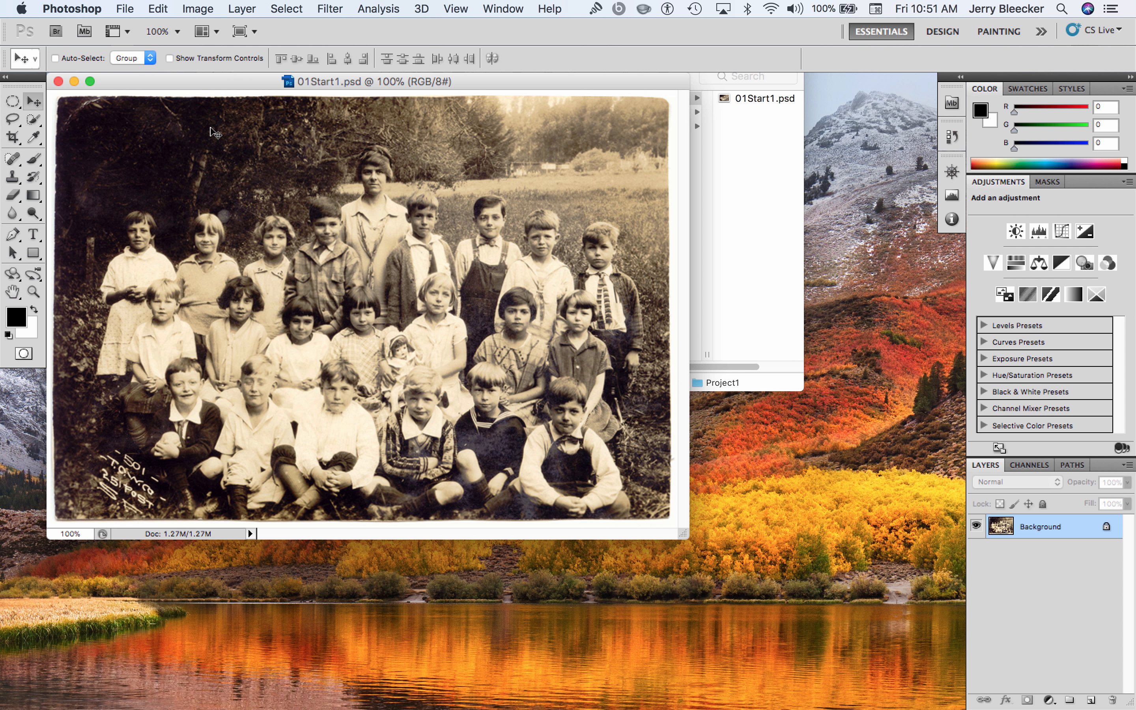
Switch the toolbox to a single column and back to two columns.
left_click(5, 76)
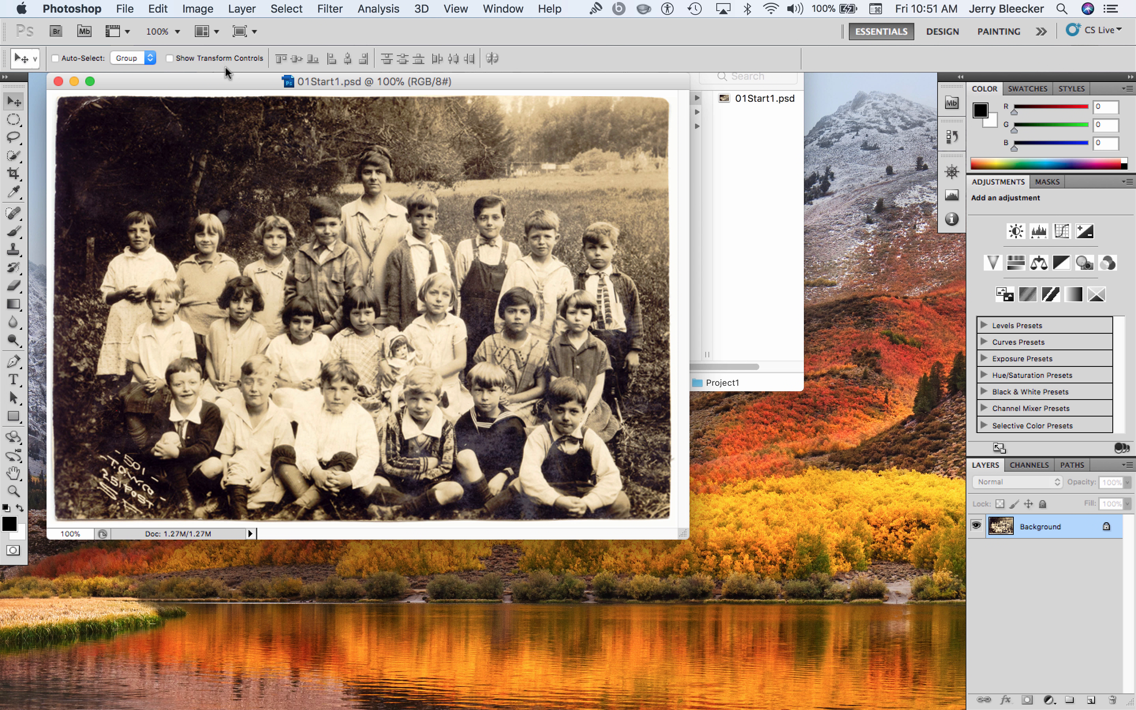
left_click(13, 268)
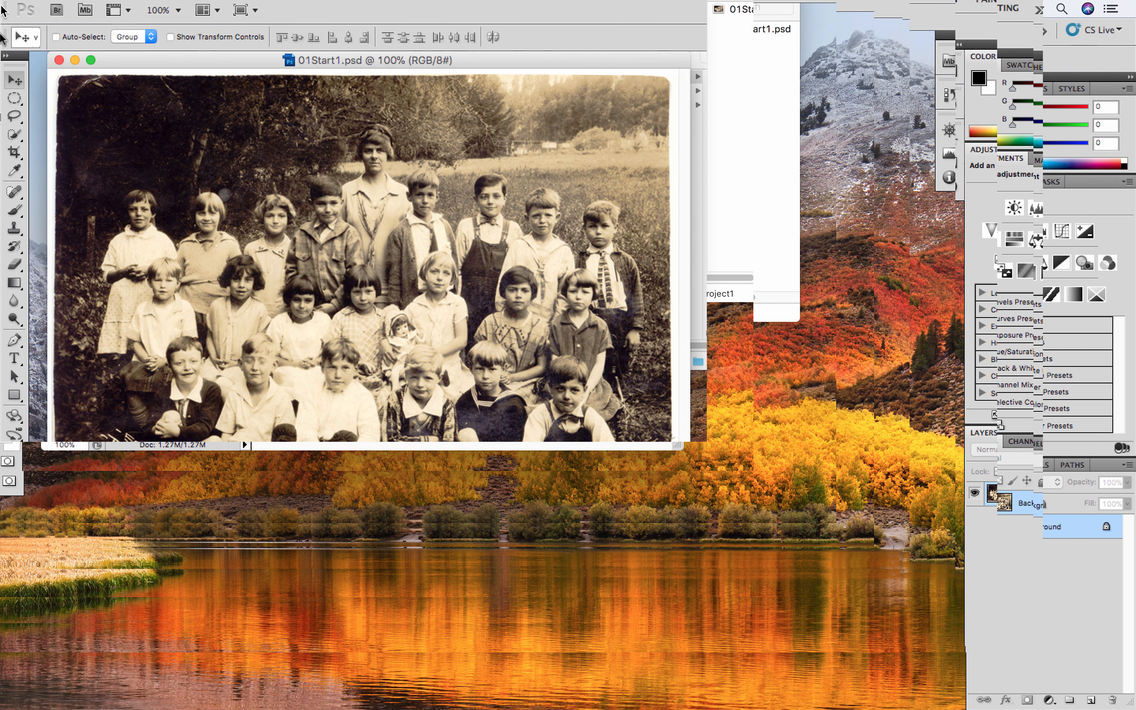
left_click(6, 57)
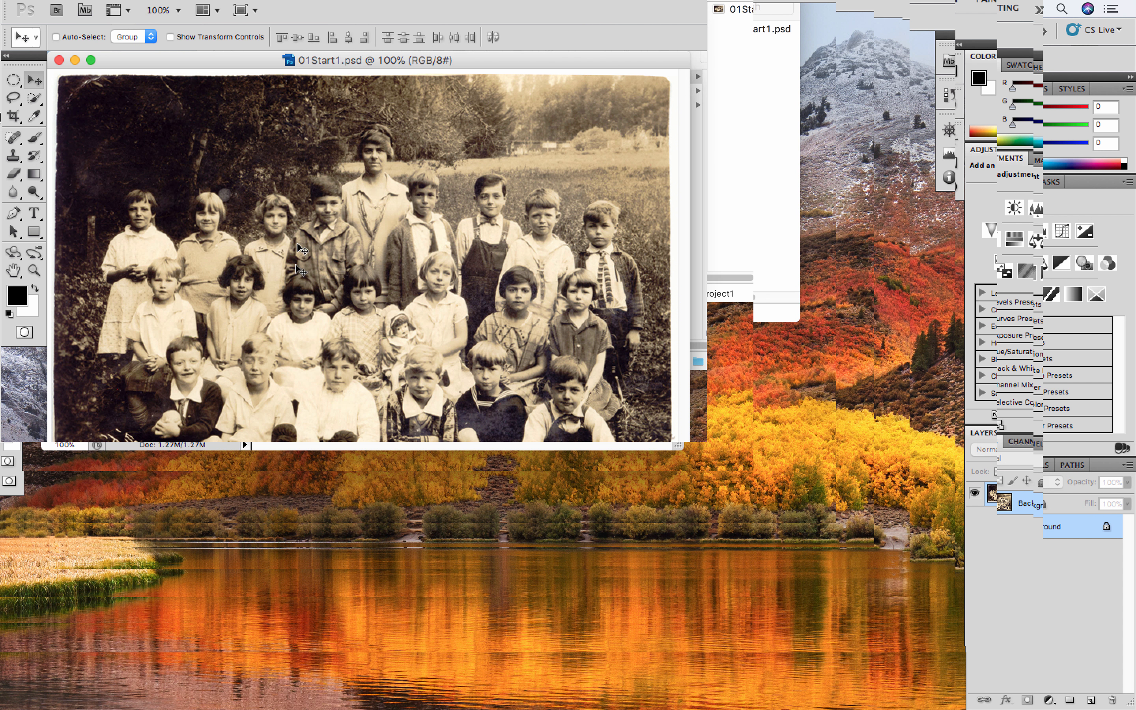
Examine the hidden tools grouped under the Eyedropper, Quick Selection and Elliptical Marquee tools.
left_click(39, 103)
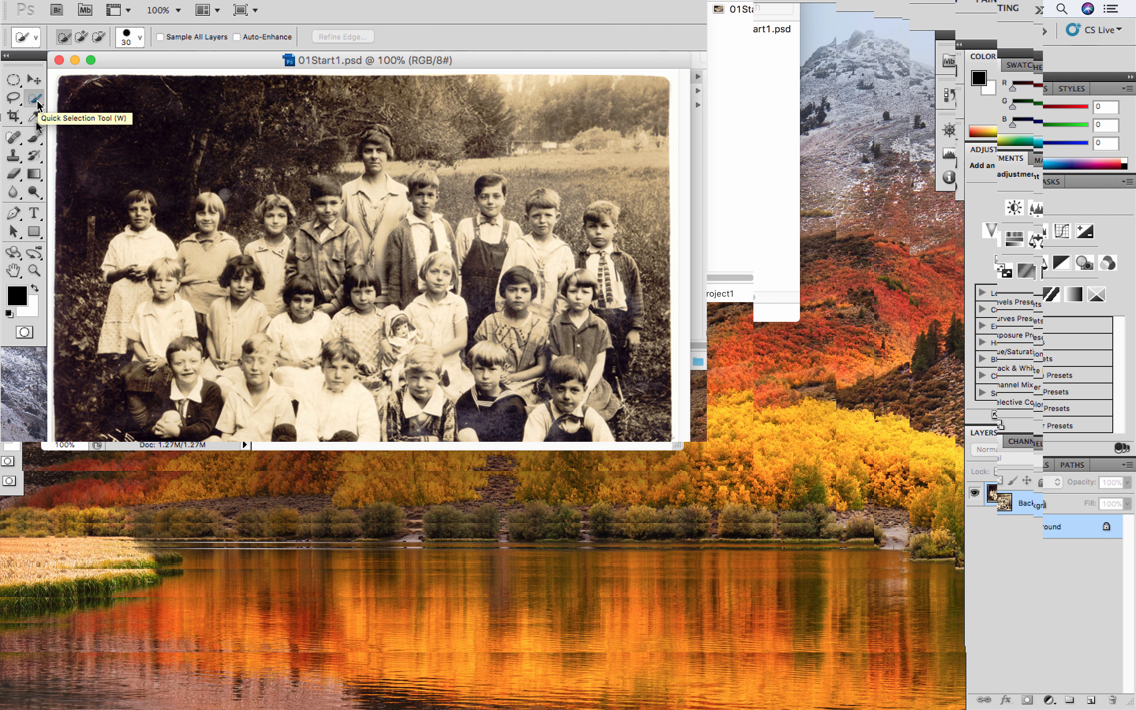
left_click(37, 116)
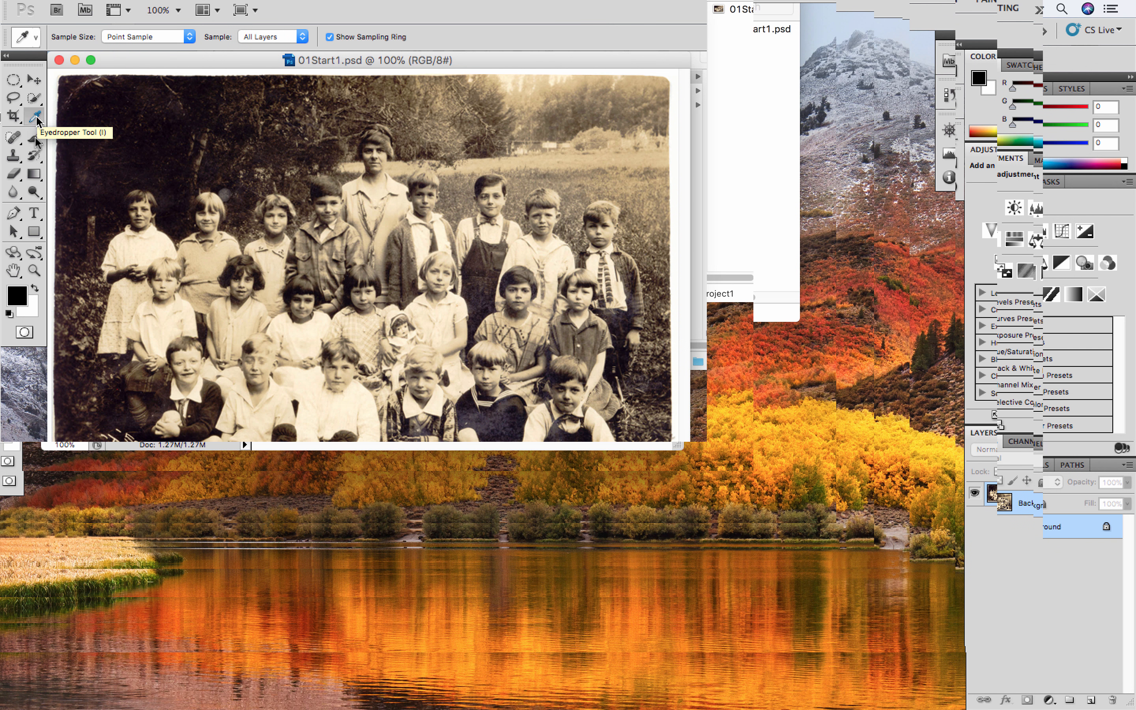
left_click(37, 116)
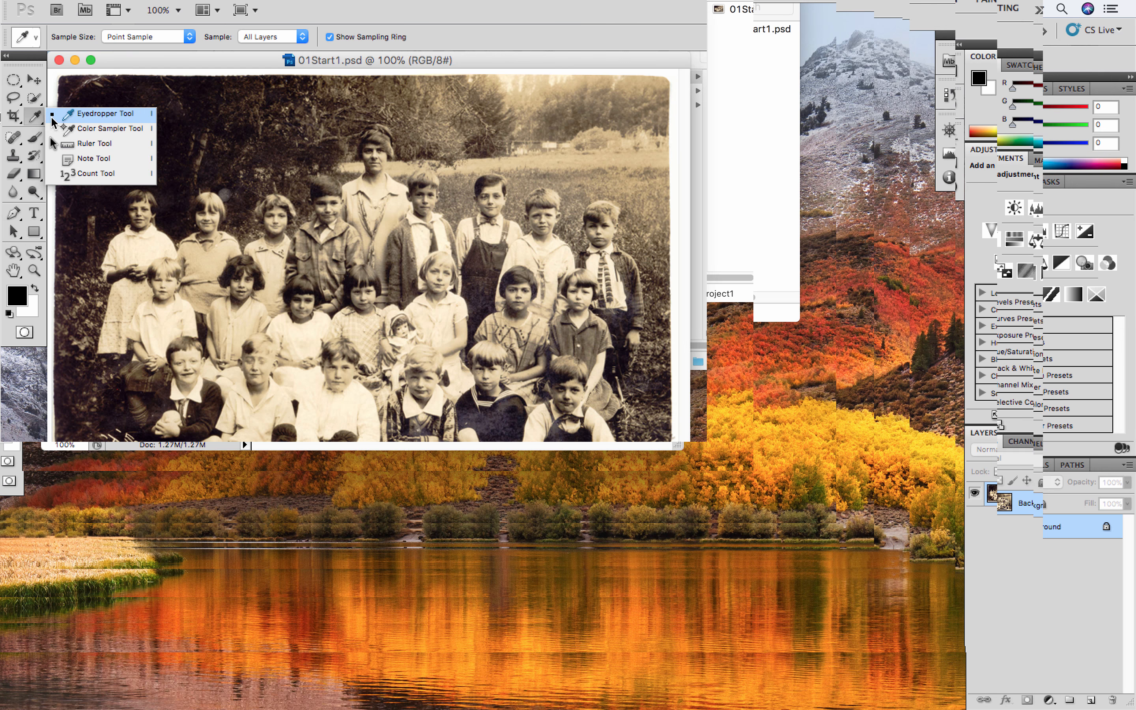
left_click(35, 99)
left_click(37, 98)
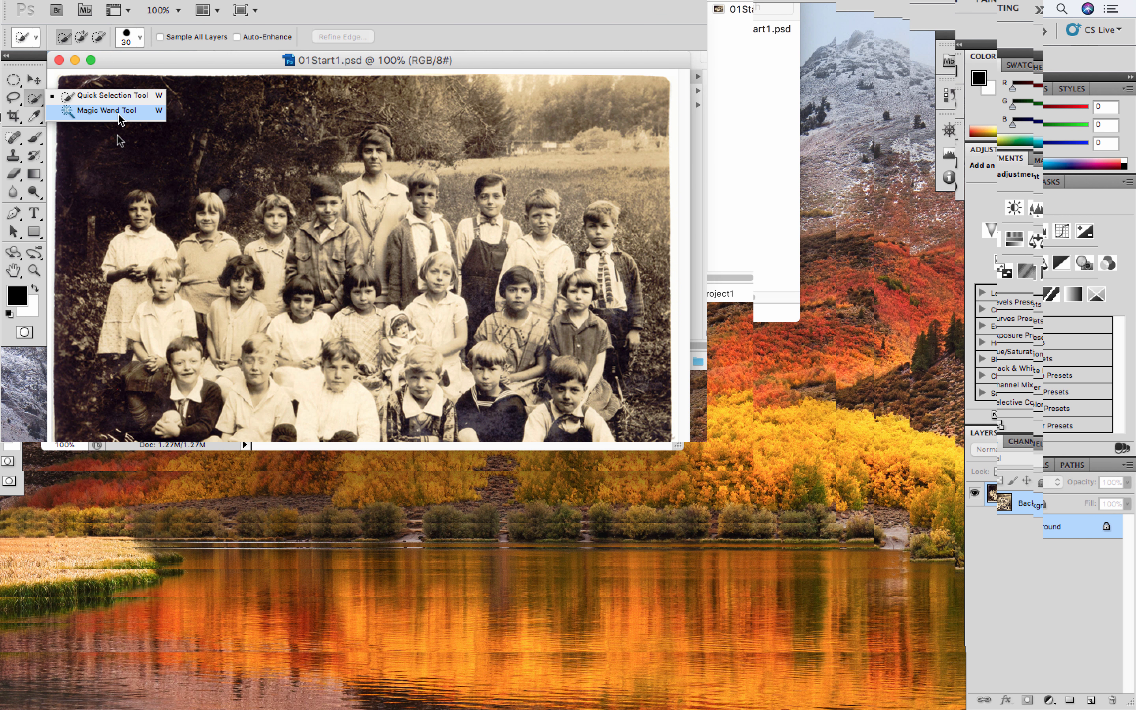
left_click(20, 83)
left_click(19, 81)
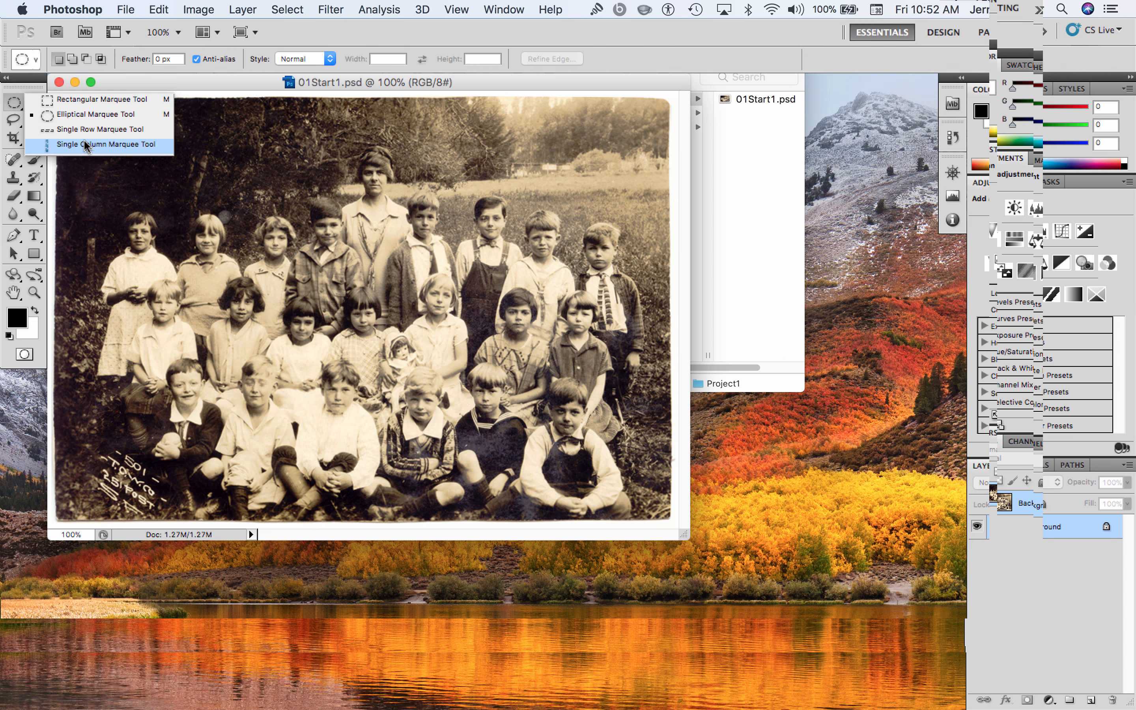
left_click(259, 75)
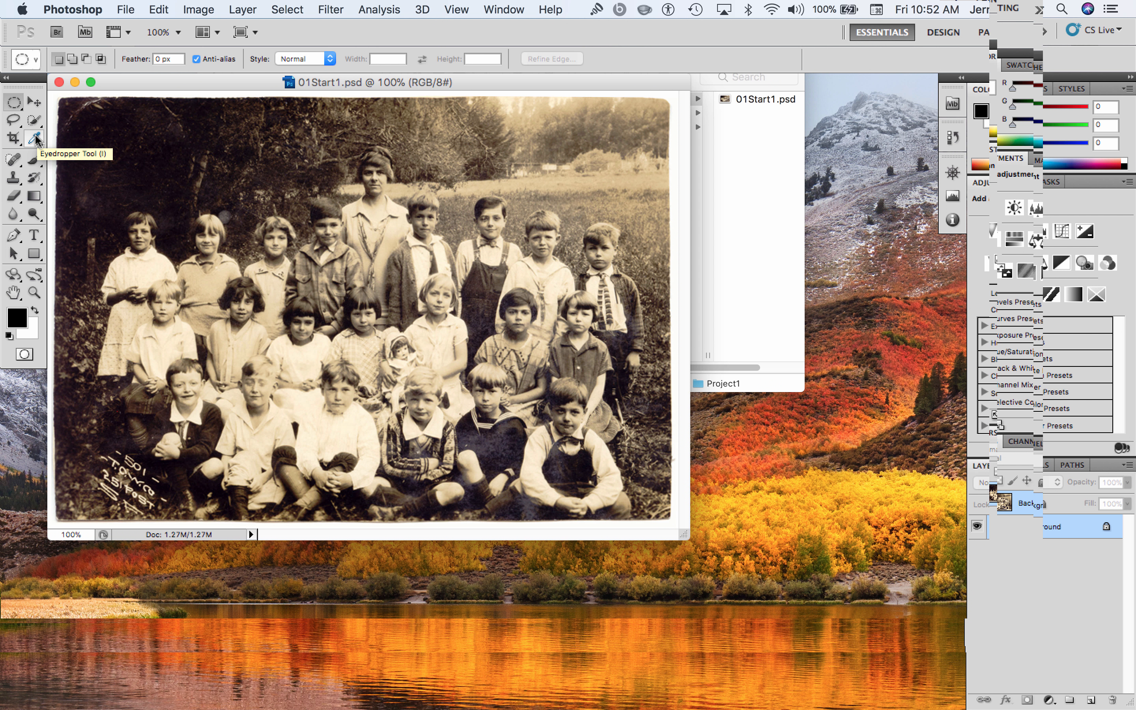
Activate the Move tool and the Elliptical Marquee tool in turn to compare their tool options.
left_click(36, 108)
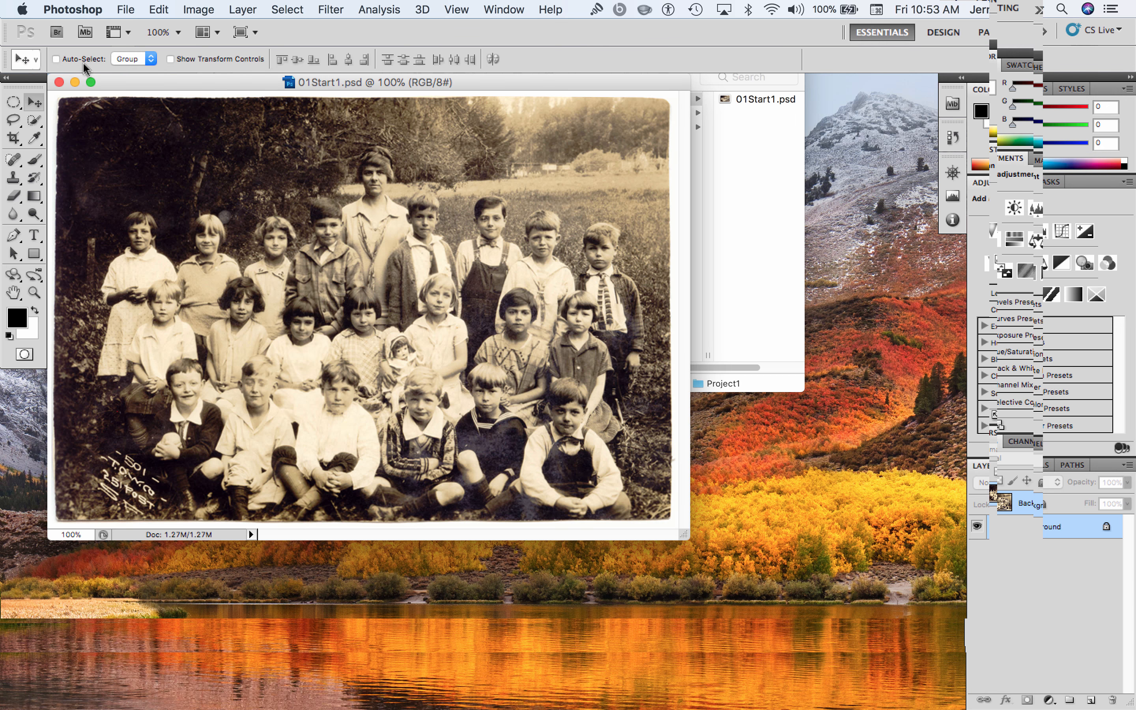
left_click(14, 103)
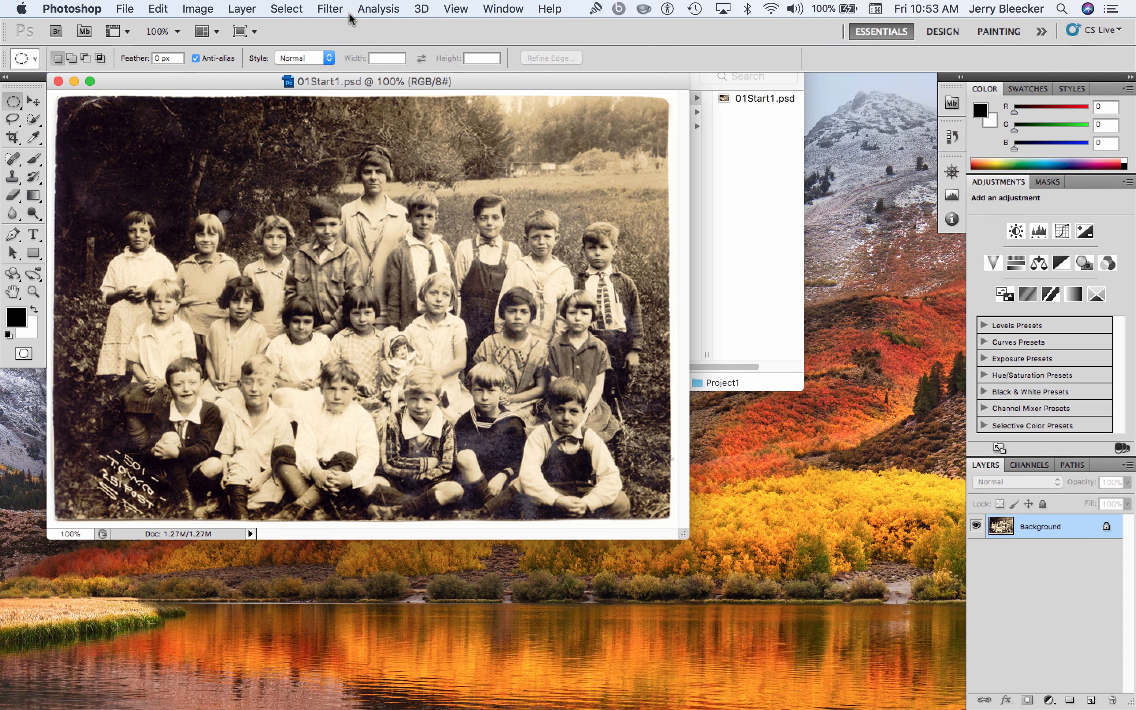
Switch to the Photography workspace and zoom the photo out to 90.48% with the Navigator.
left_click(514, 7)
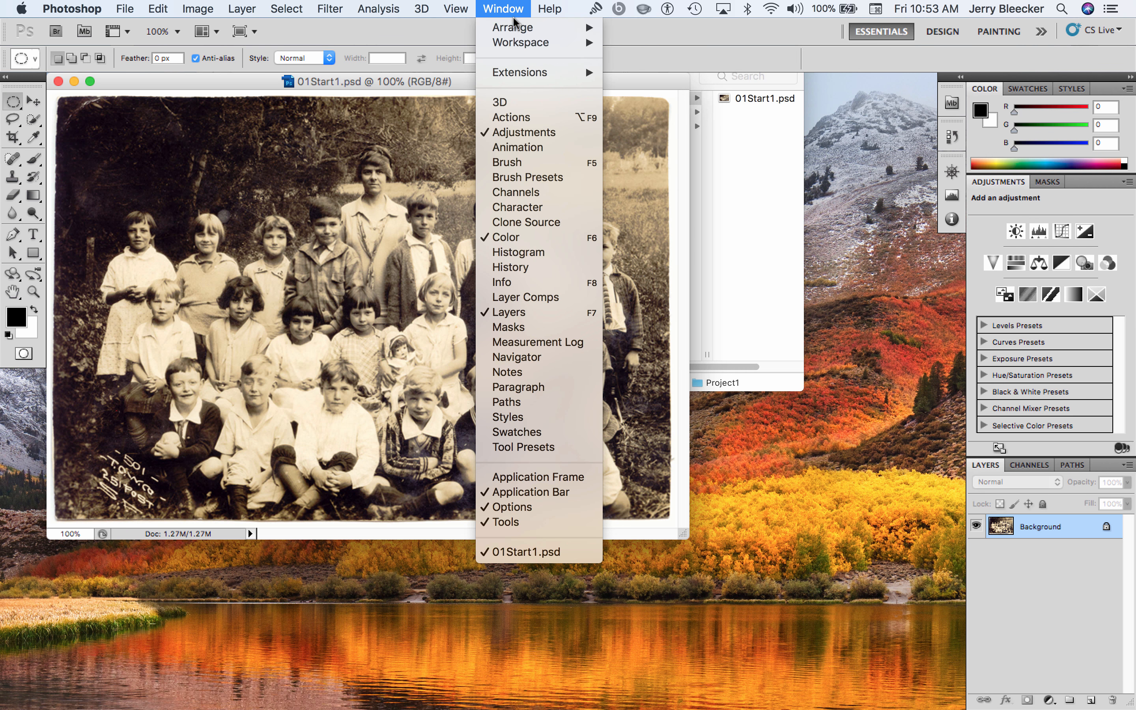
mouse_move(513, 44)
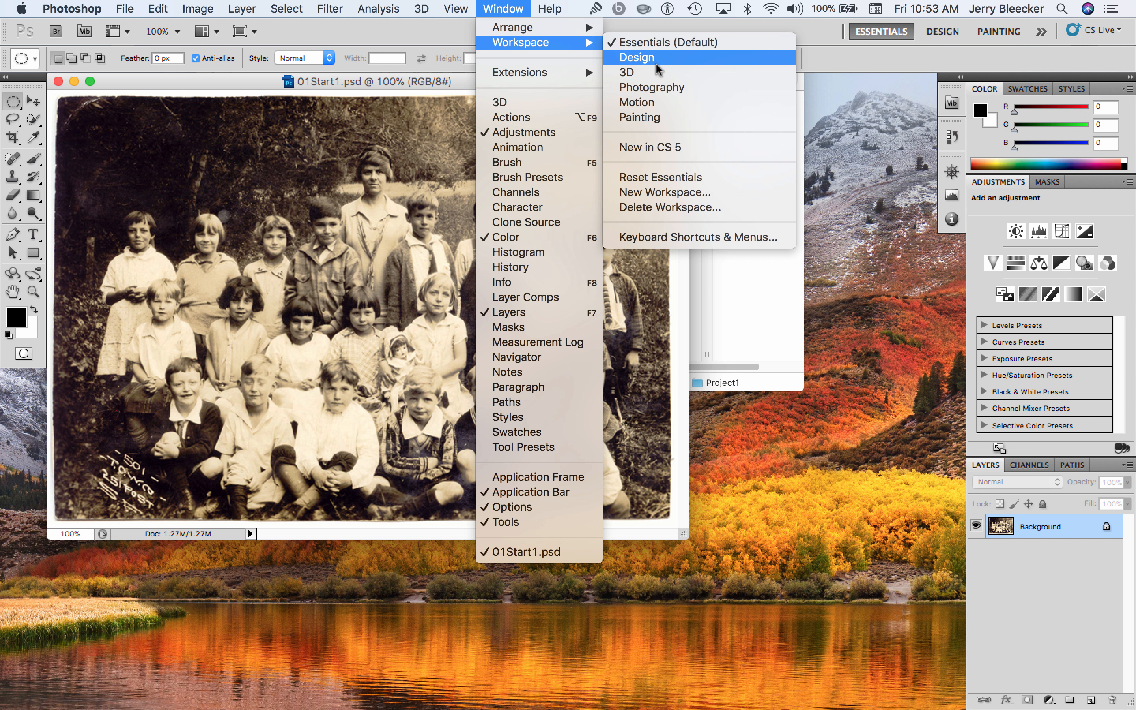
left_click(671, 88)
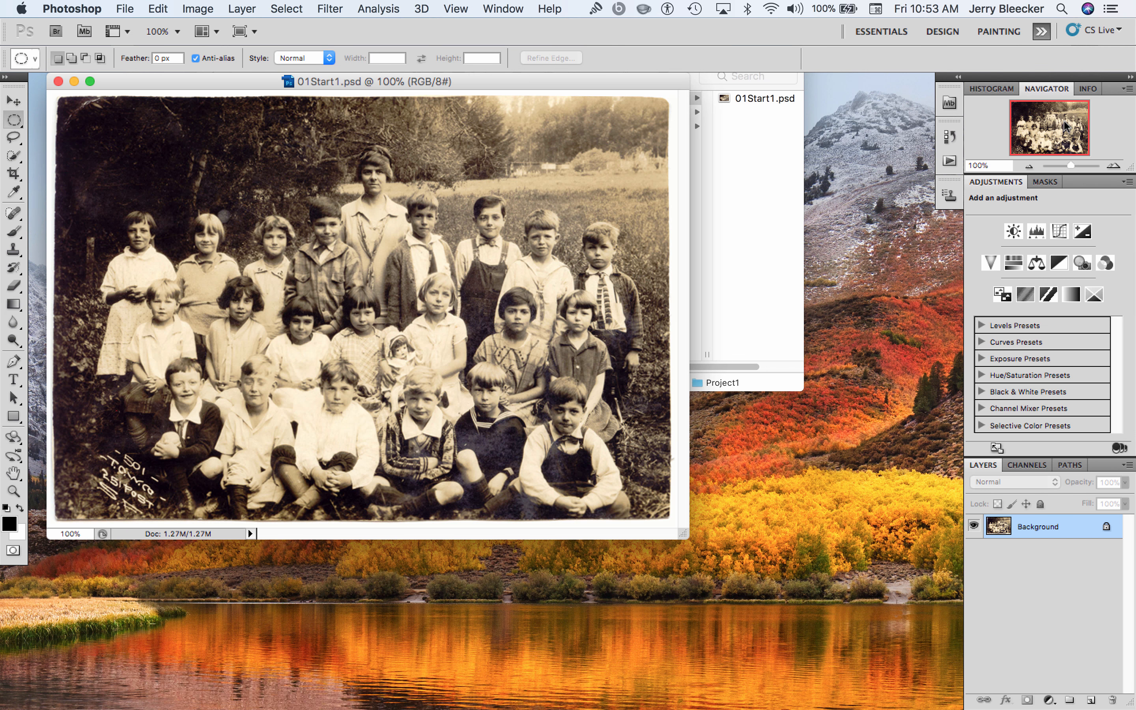
mouse_move(1071, 165)
left_mouse_down()
mouse_move(1080, 162)
mouse_move(1058, 160)
mouse_move(1069, 162)
left_mouse_up()
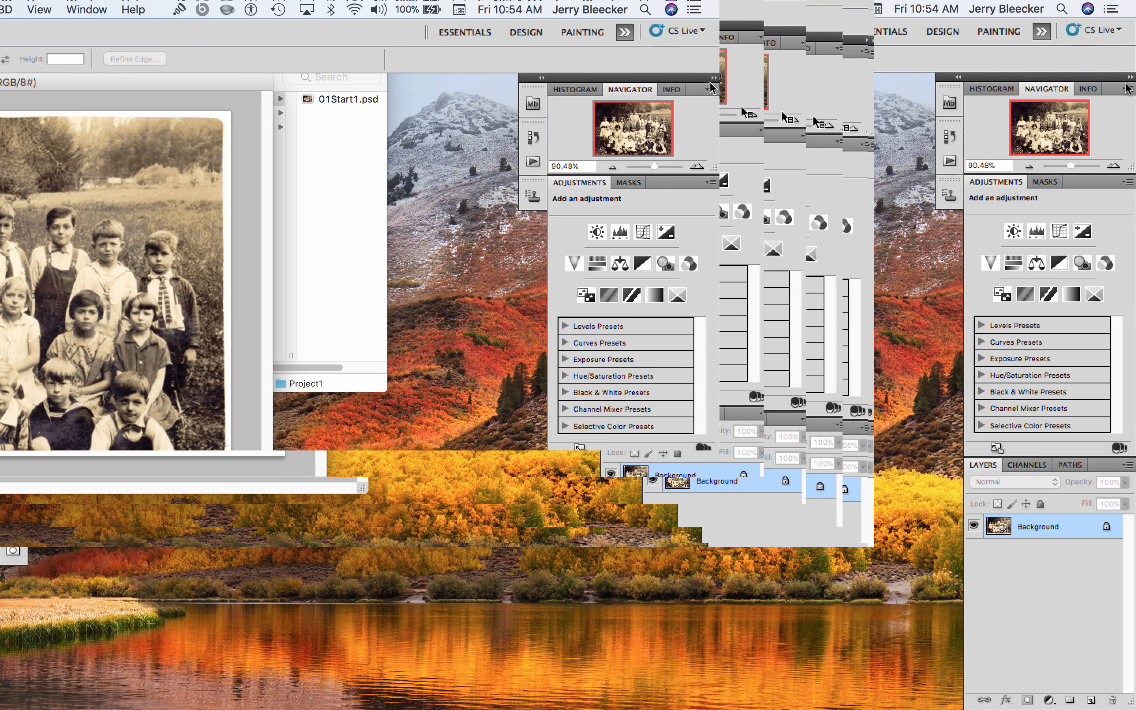
Look through the Navigator's options, display the photo's Histogram and view the Histogram's options.
left_click(711, 94)
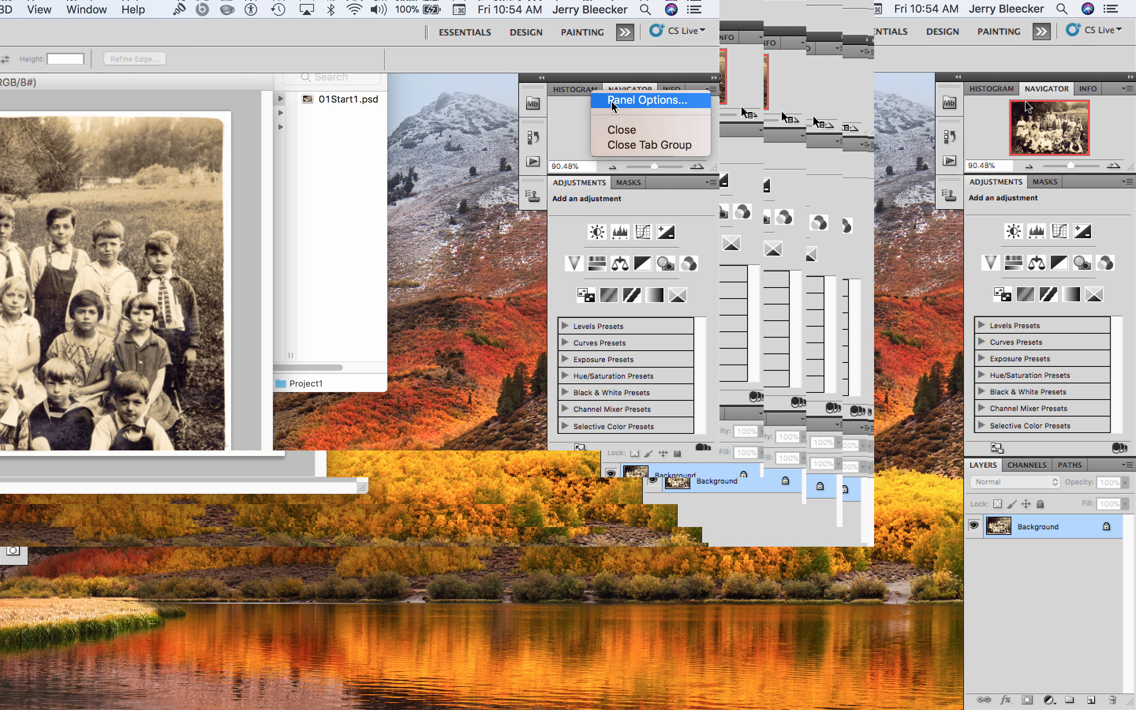
left_click(575, 112)
left_click(579, 90)
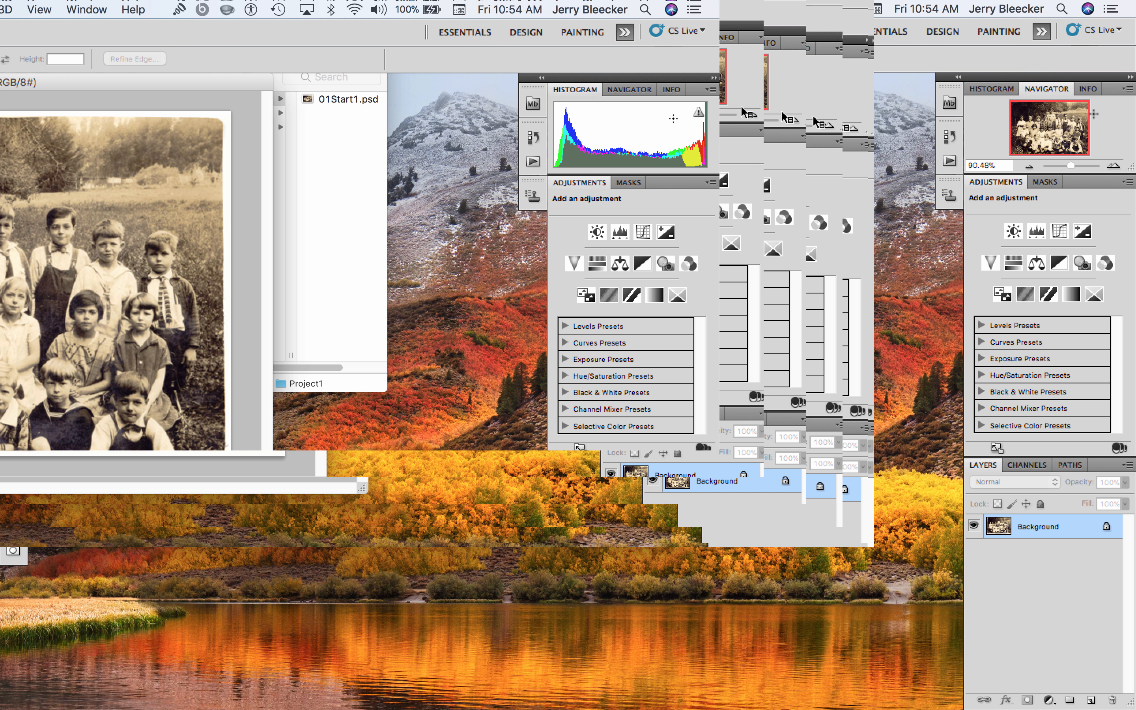
left_click(710, 89)
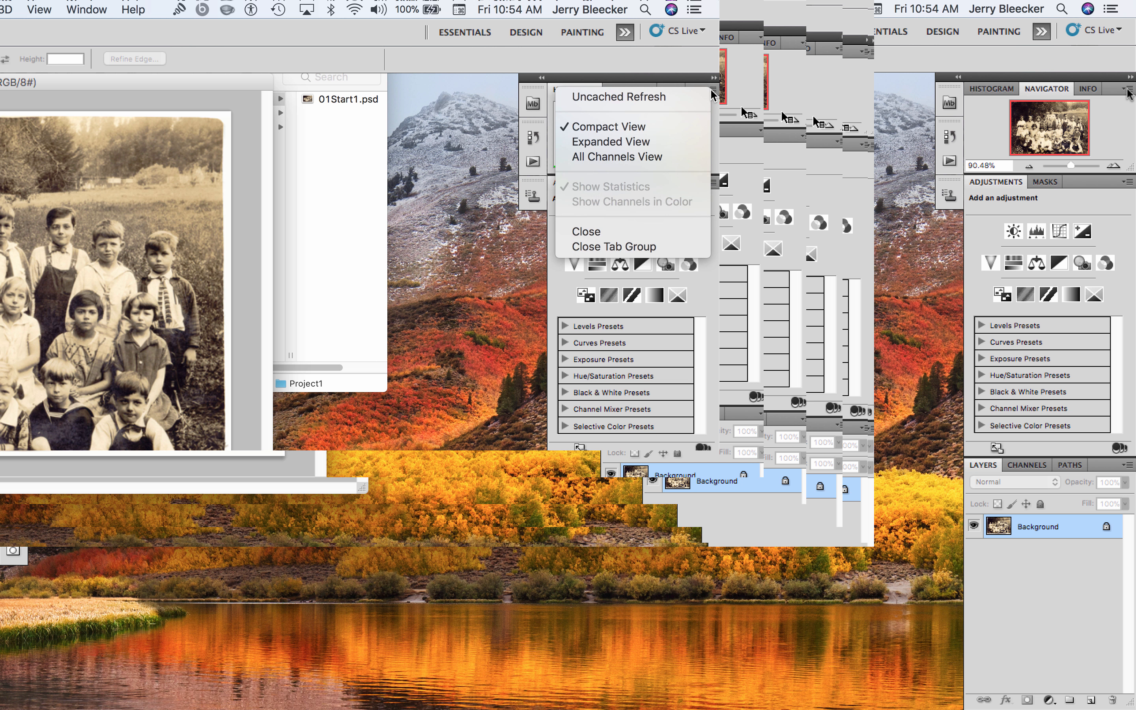
left_click(460, 201)
key("super+Tab")
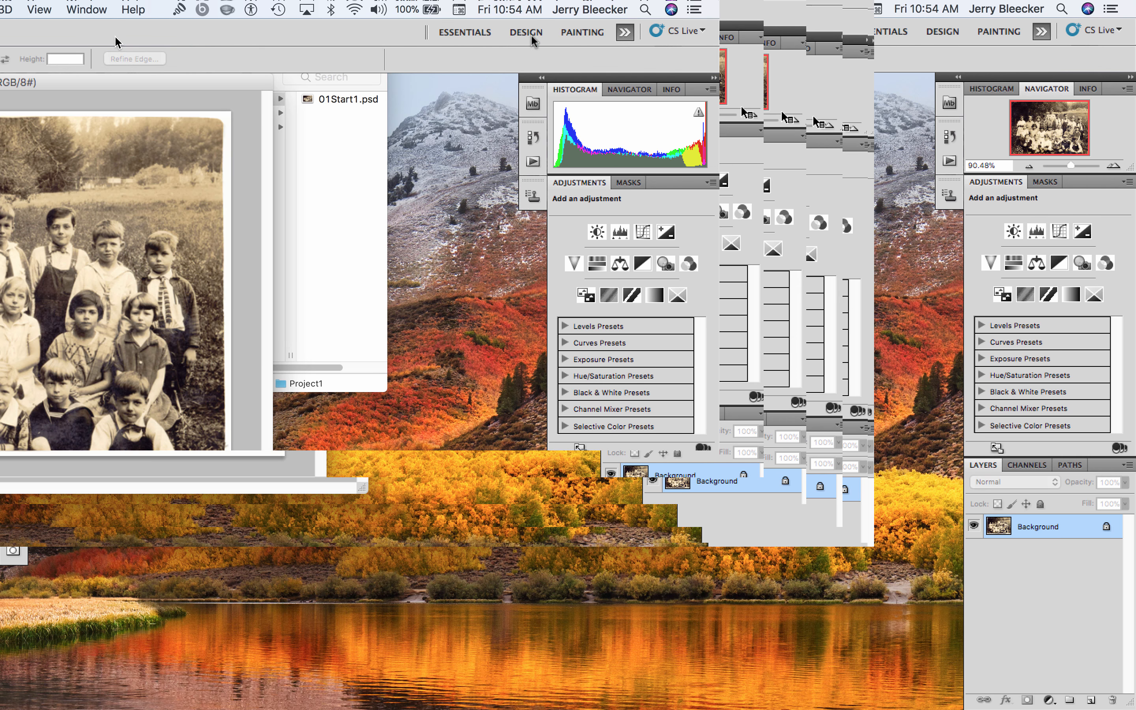
scroll(1060, 306, "down", 5)
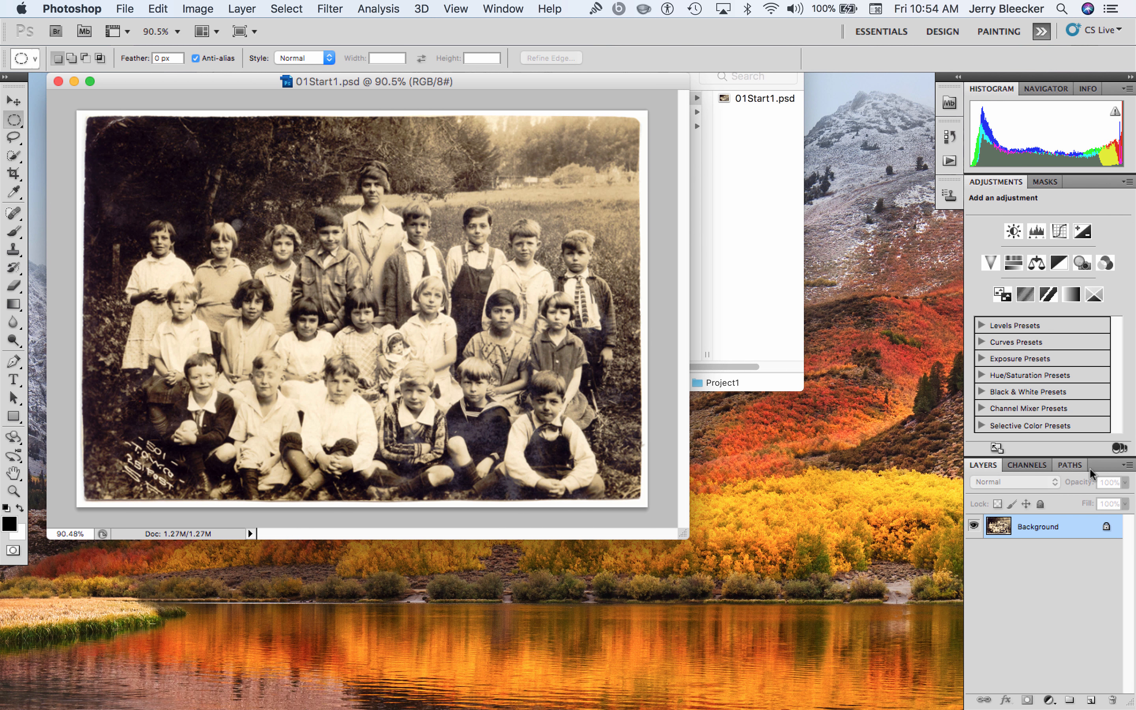
Look through the commands offered for the Layers panel without choosing one.
left_click(1124, 465)
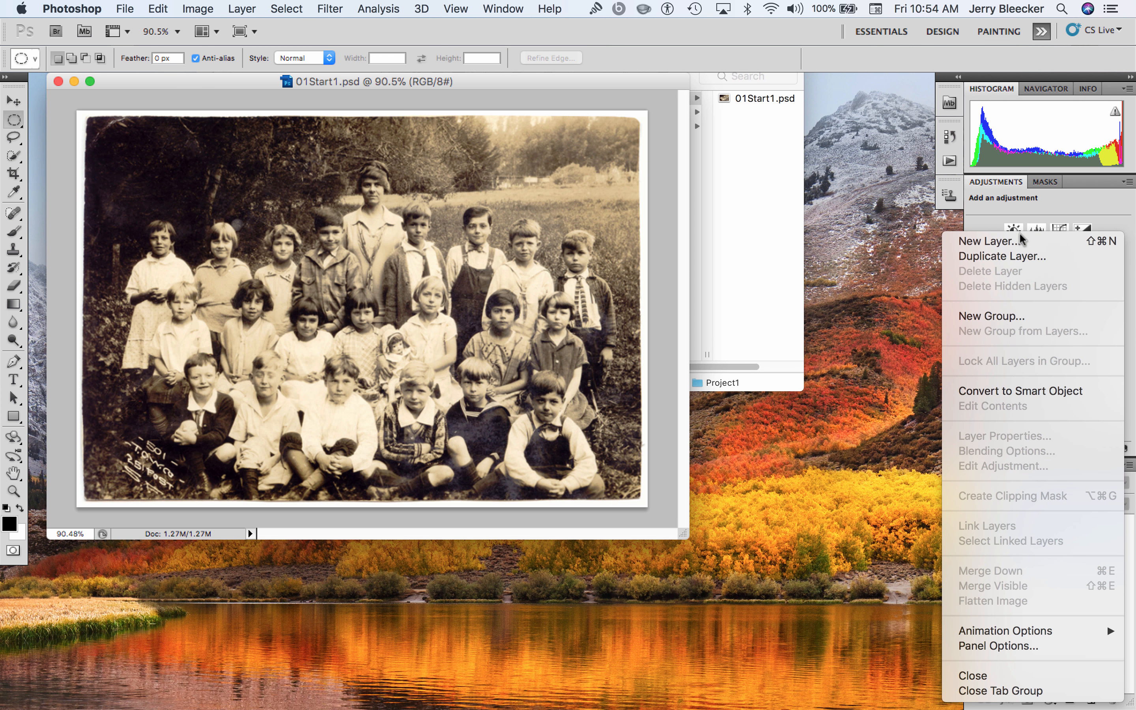
left_click(585, 77)
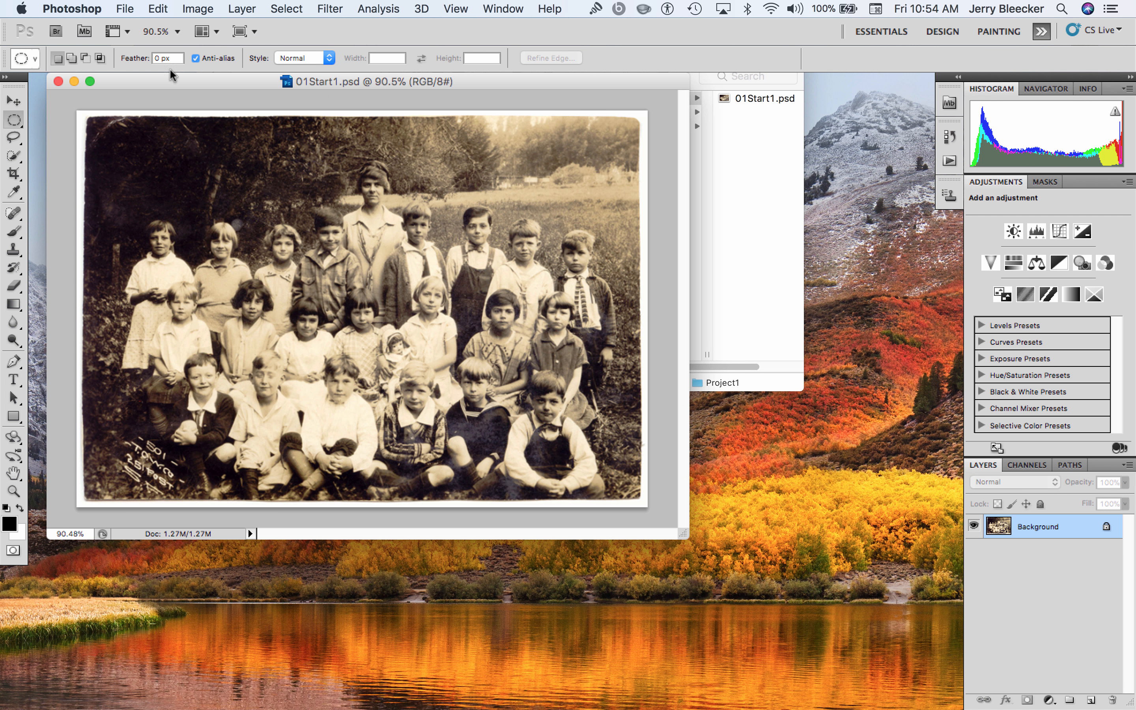
Show the toolbox in two columns and switch the marquee tool to Rectangular and back to Elliptical.
left_click(5, 76)
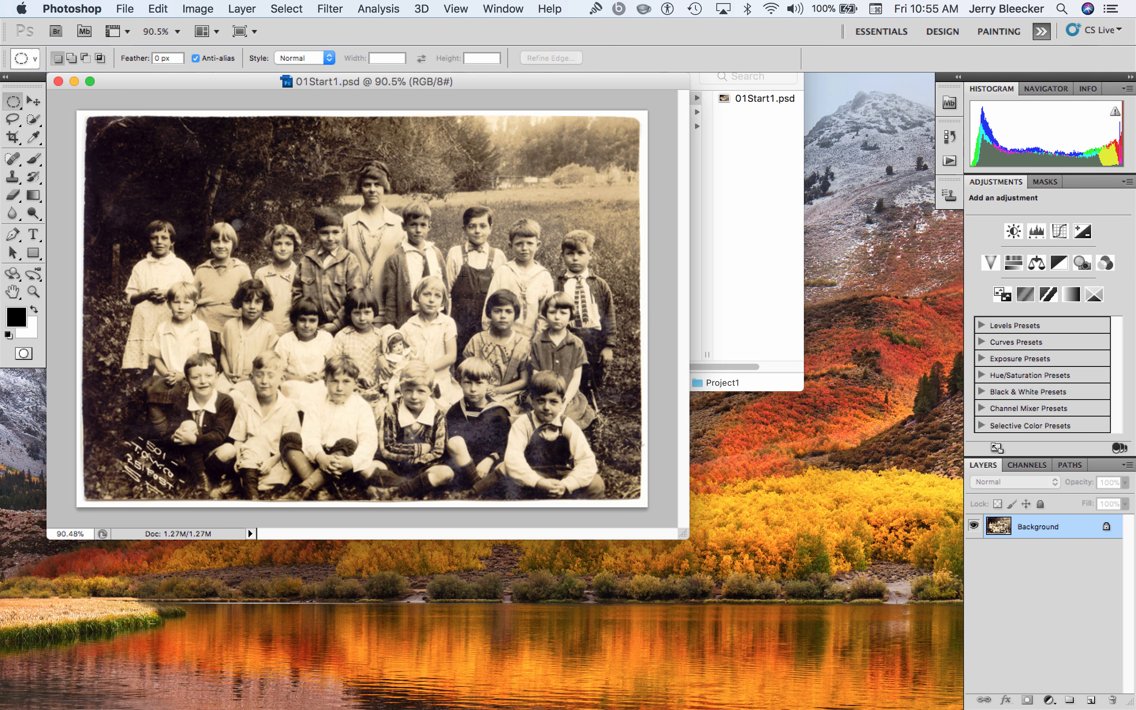
left_click(13, 106)
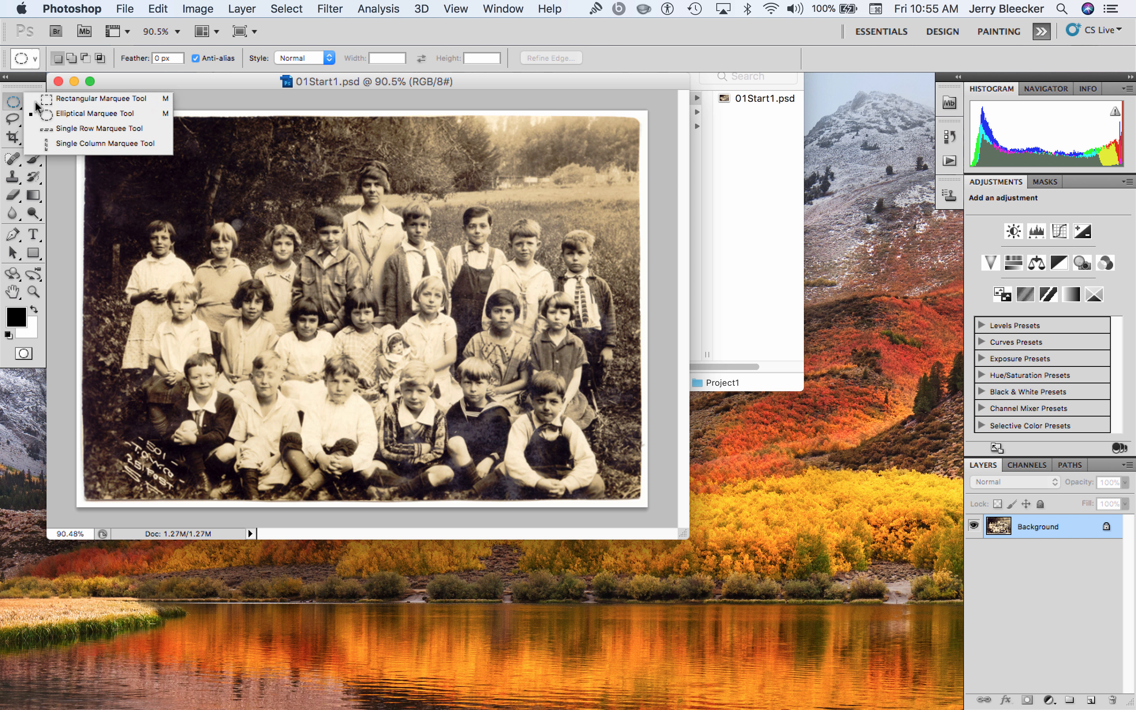
left_click(114, 97)
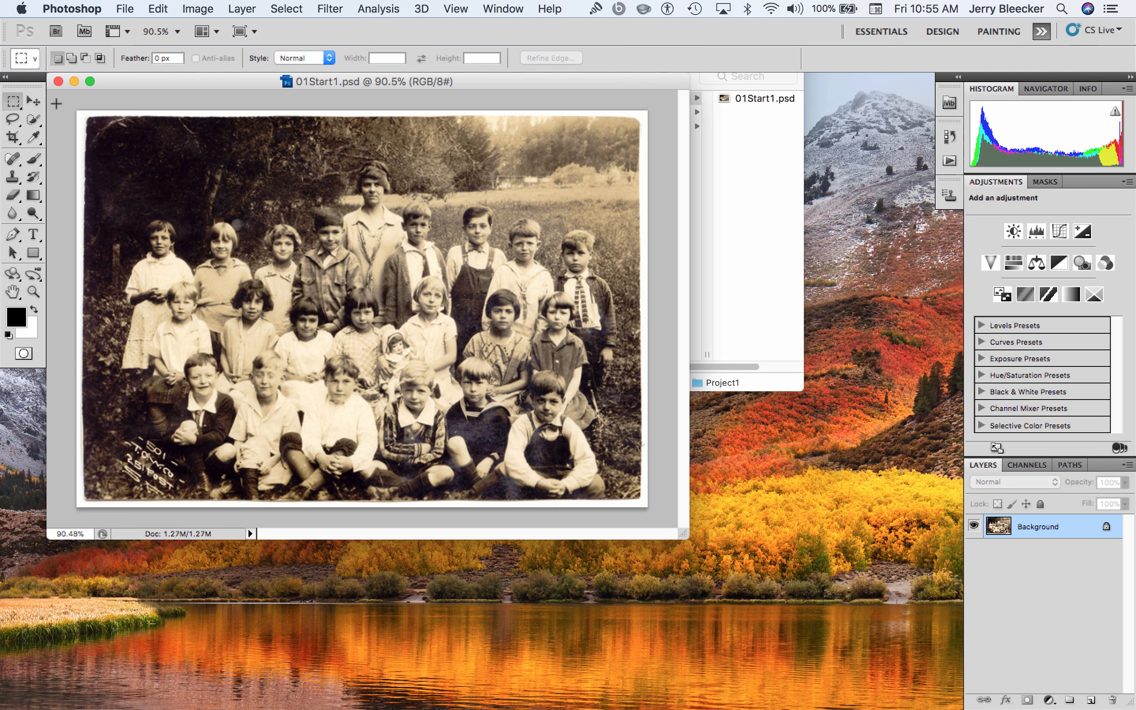
left_click(15, 102)
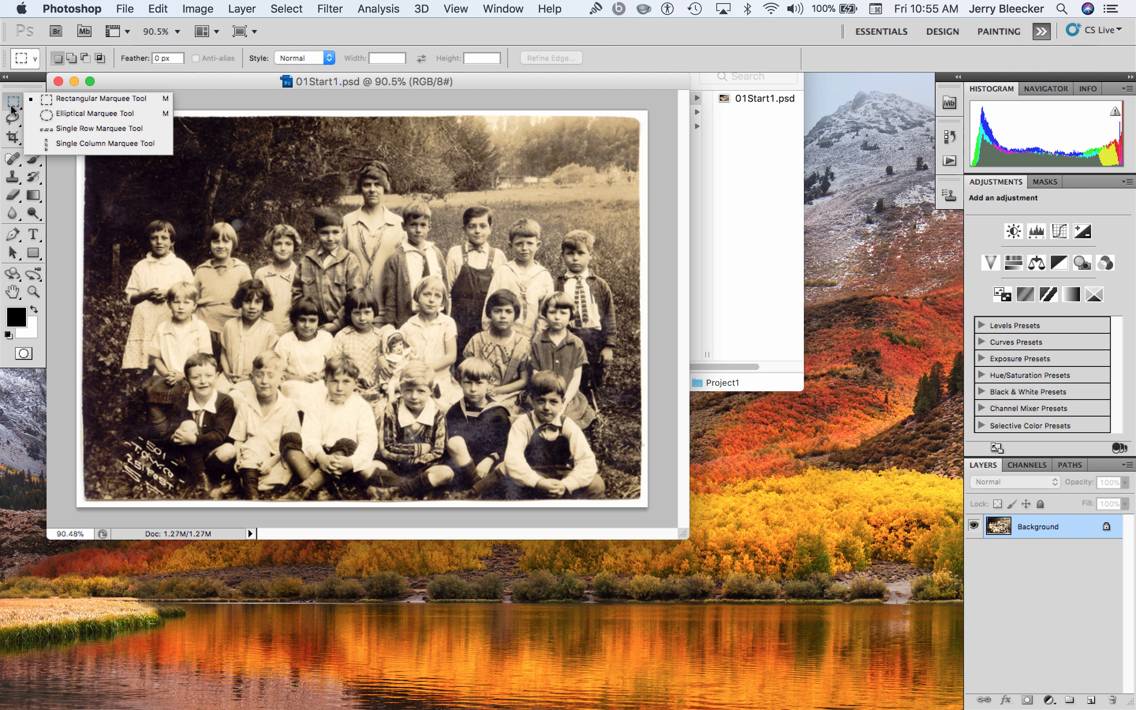
left_click(102, 113)
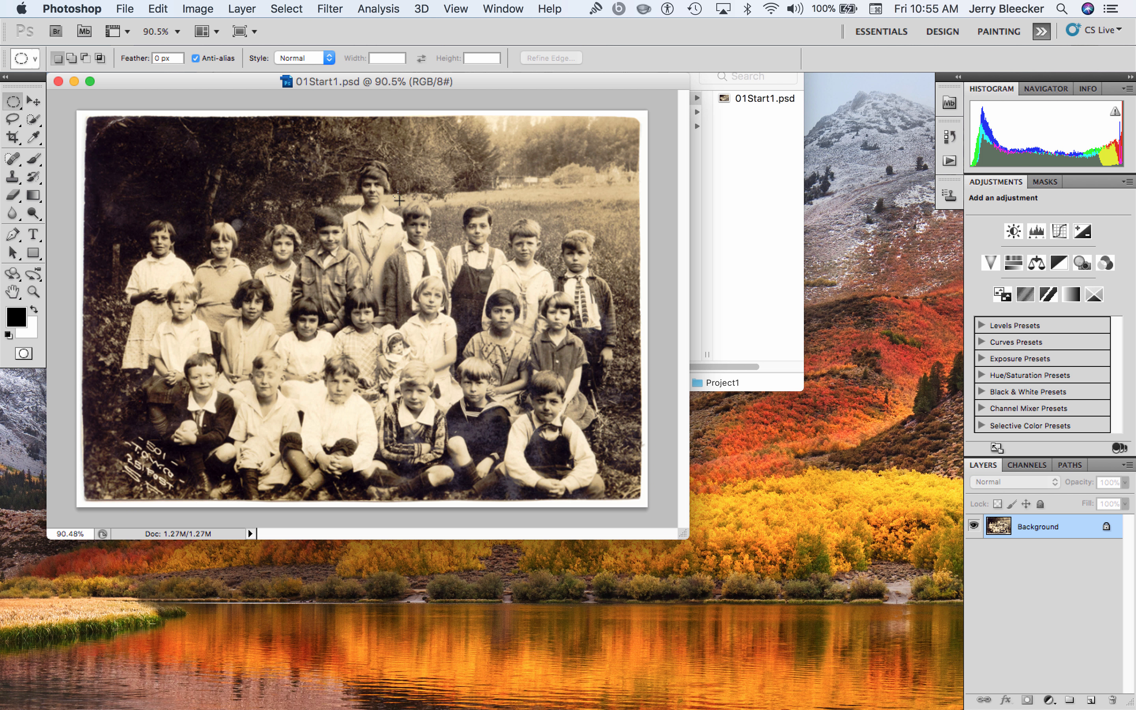
Draw an elliptical selection around the head of the boy beside the teacher, clearing the first selection and drawing it again.
left_click_drag(398, 196, 442, 256)
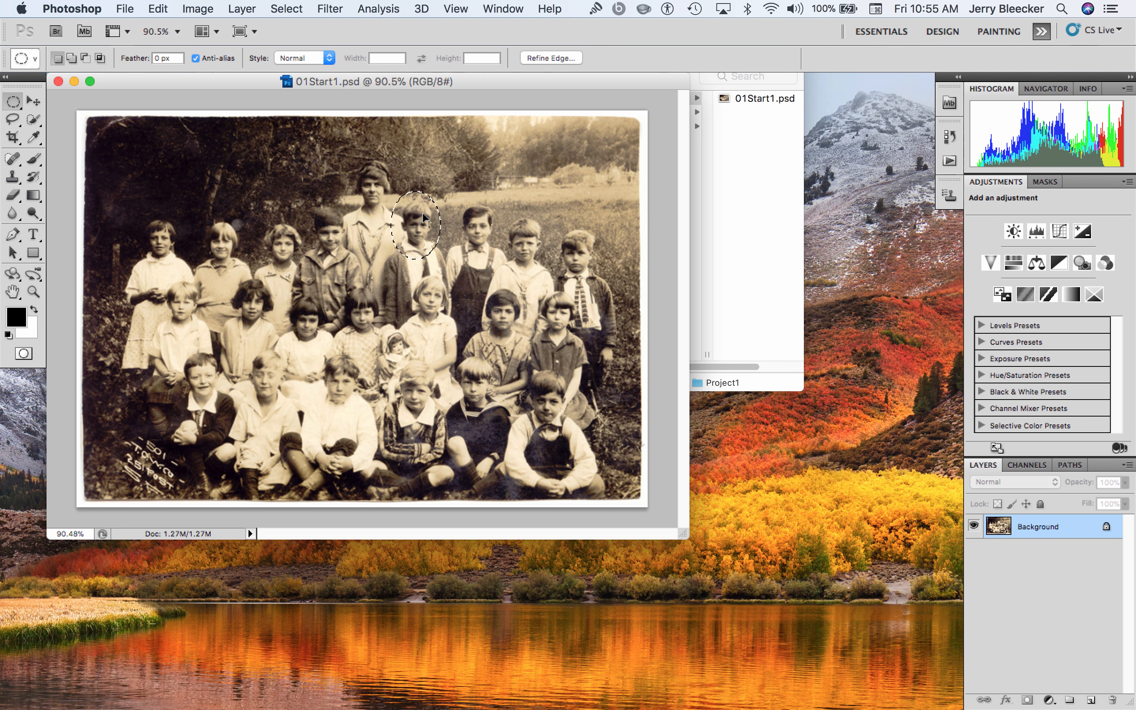
left_click_drag(424, 216, 427, 219)
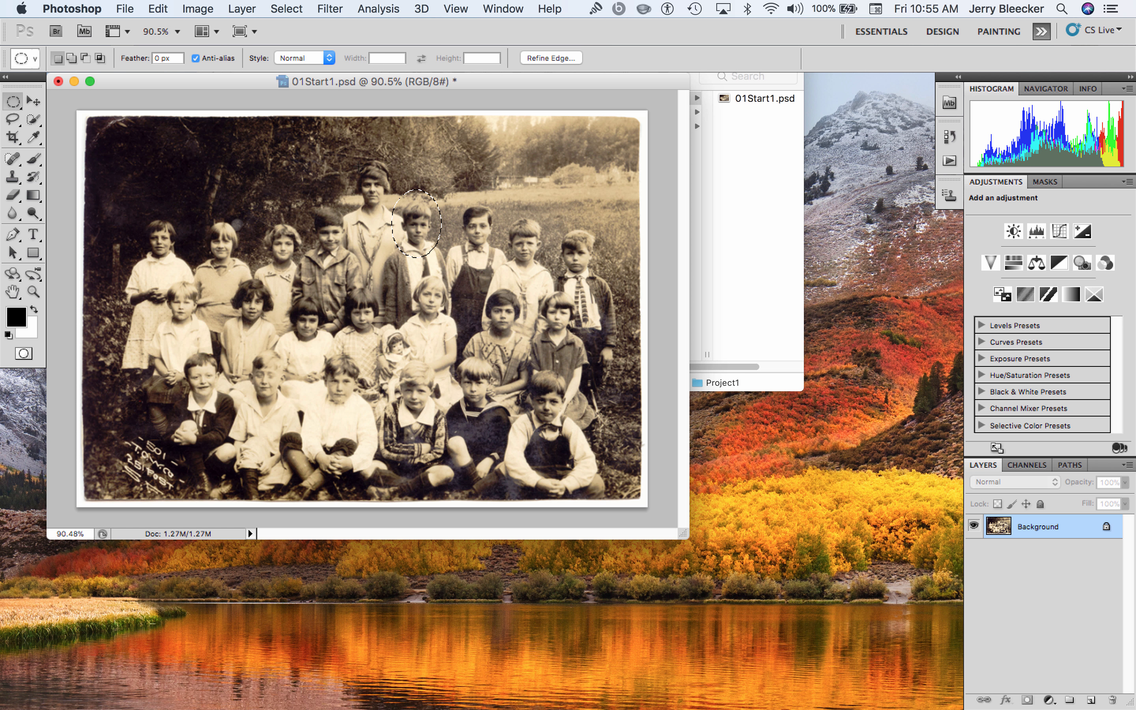
left_click(346, 174)
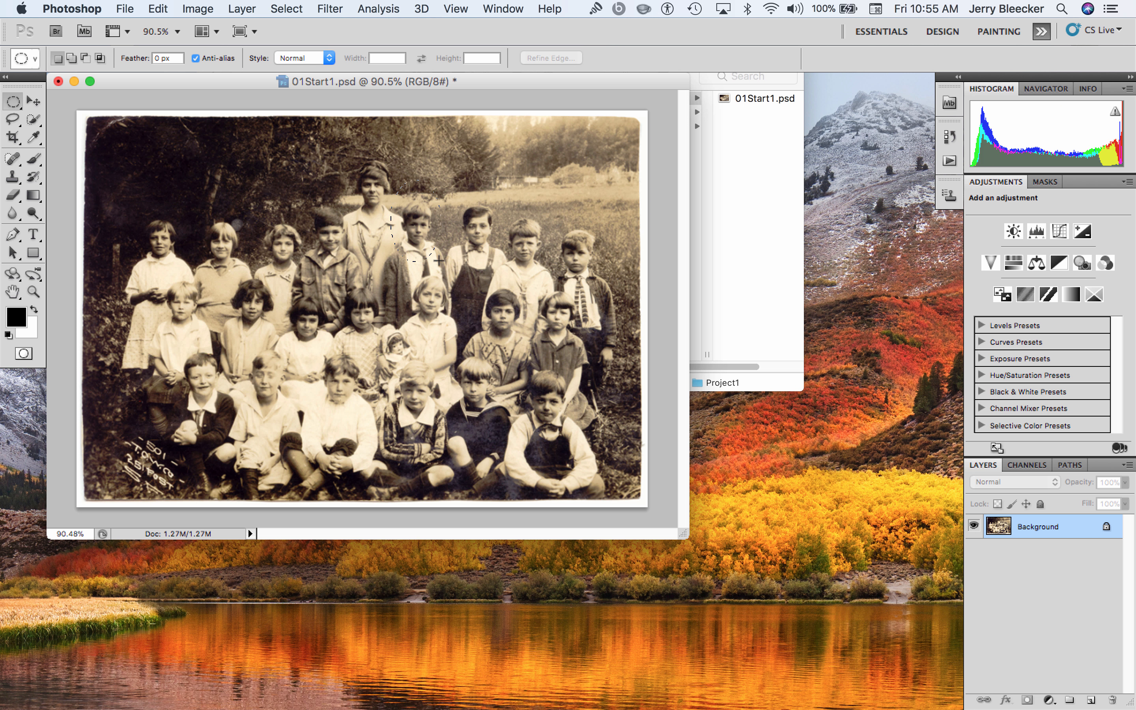
left_click_drag(475, 272, 471, 267)
left_click_drag(444, 258, 445, 259)
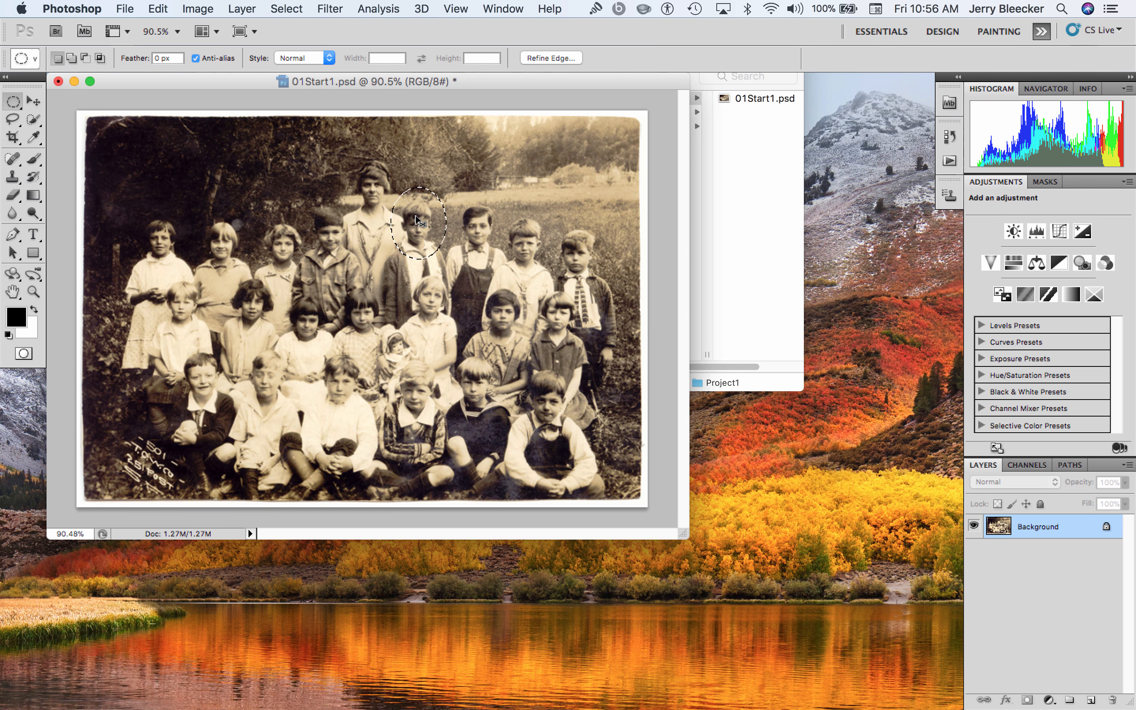
Zoom the photo in to 3200% to examine its individual pixels.
key("super+equal")
key("super+equal")
key("super+equal")
key("super+equal")
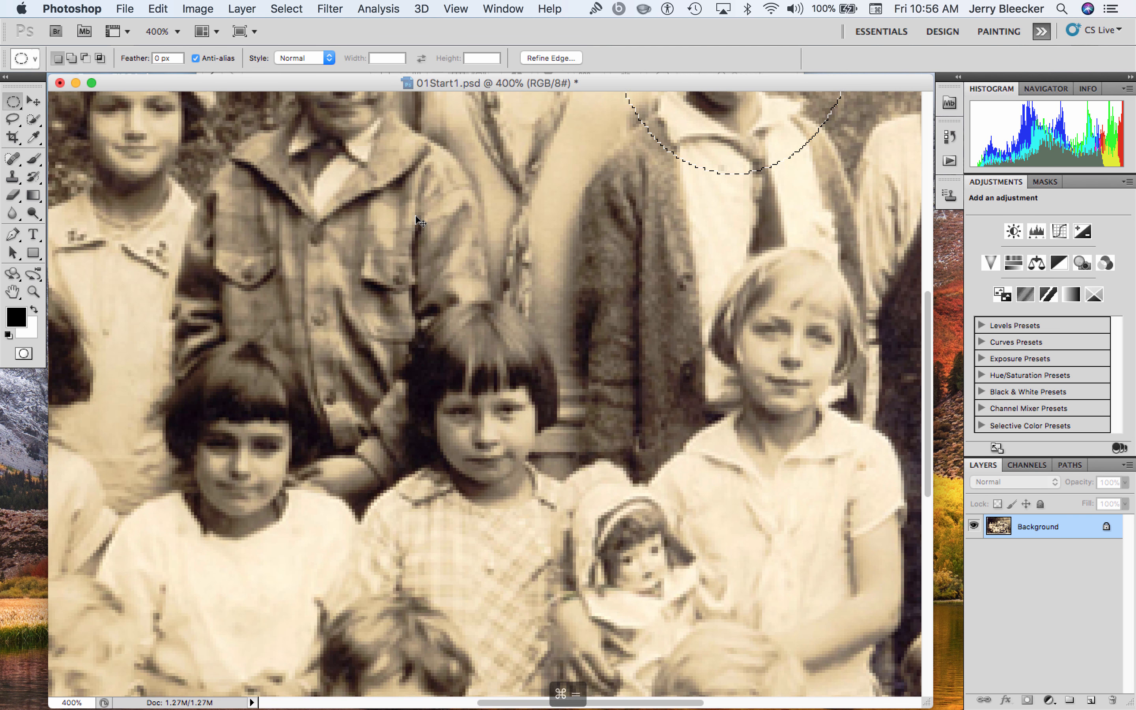
key("super+equal")
key("super+equal")
key("super+equal")
key("super+equal")
key("super+equal")
key("super+equal")
key("super+equal")
key("super+equal")
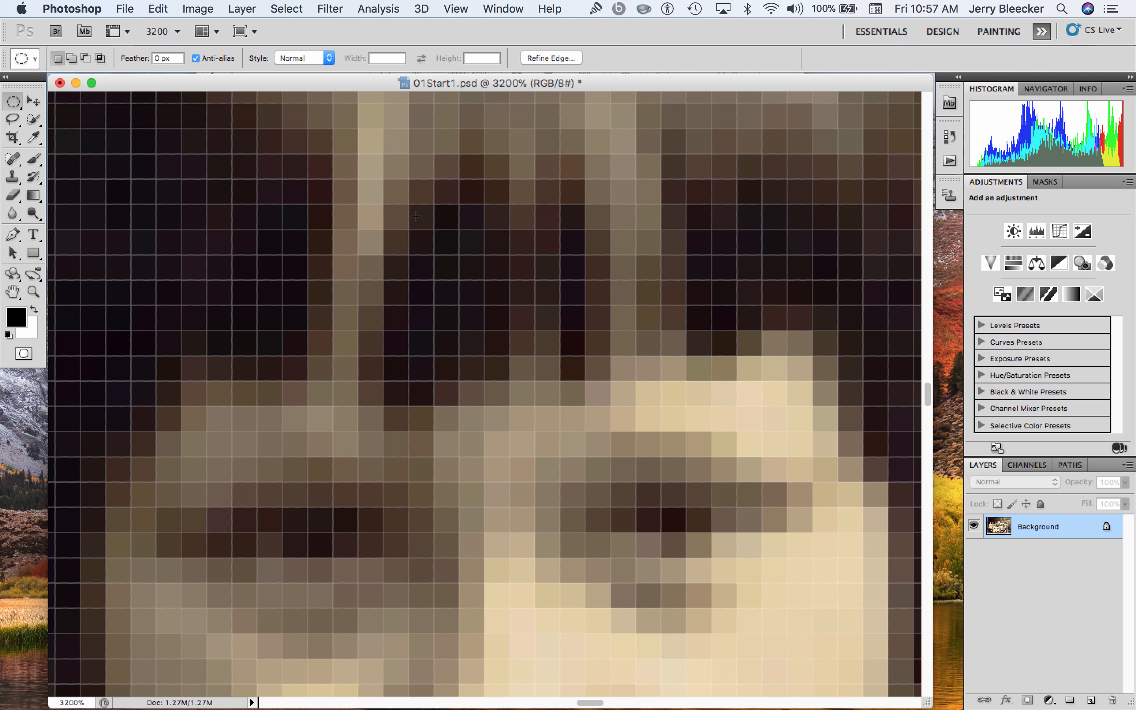
Zoom back out to 100% to view the whole photo with the oval selection.
key("super+minus")
key("super+minus")
key("super+minus")
key("super+minus")
key("super+minus")
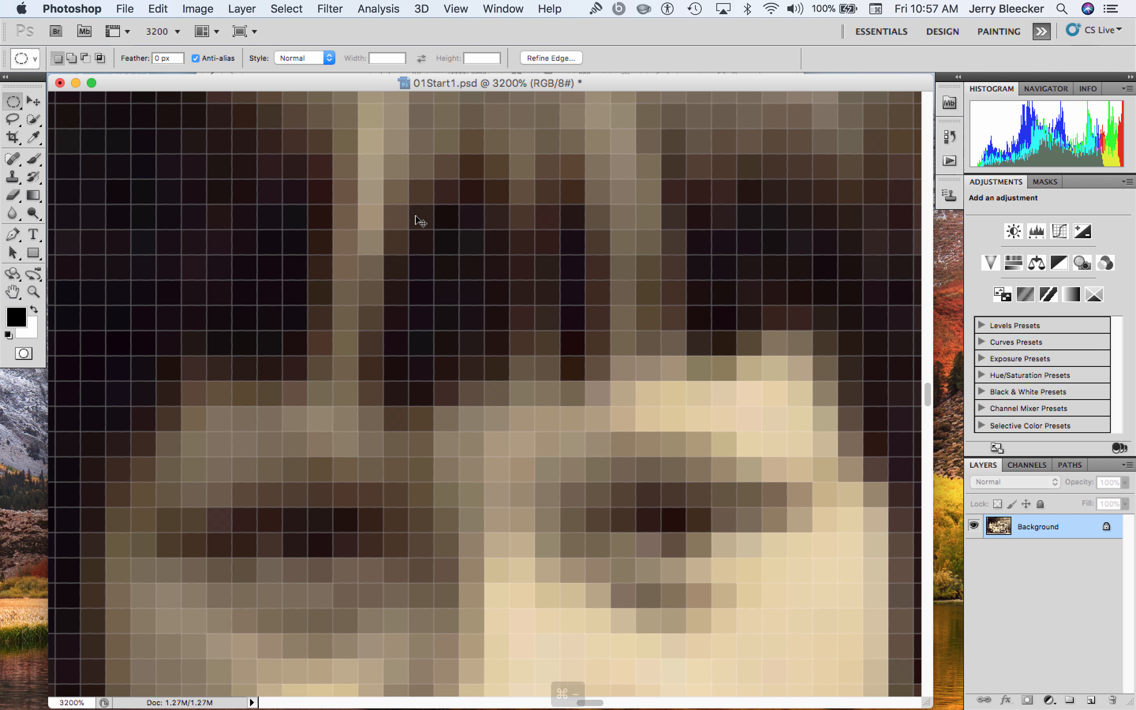
key("super+minus")
key("super+minus")
key("super+minus")
key("super+minus")
key("super+minus")
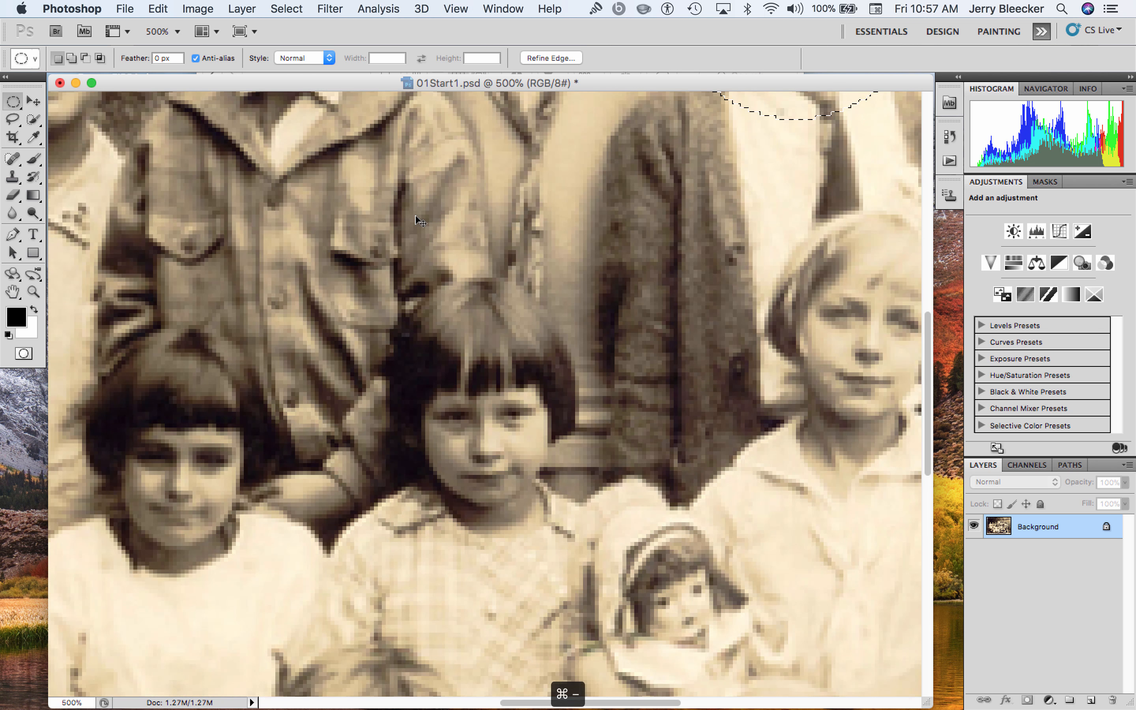
key("super+minus")
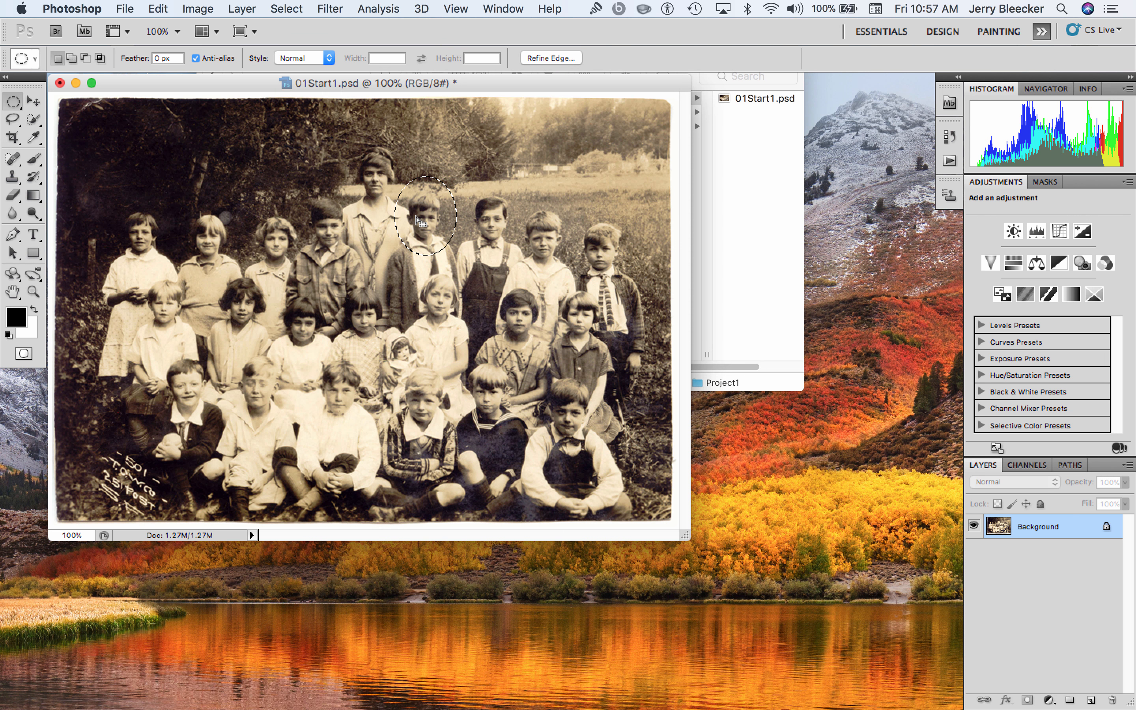
Magnify the photo by four zoom levels and return to the 100% view.
key("super+equal")
key("super+equal")
key("super+equal")
key("super+equal")
key("super+minus")
key("super+minus")
key("super+minus")
key("super+minus")
key("super")
Zoom in to 1600% to examine the pixels of the dark-haired girl's face.
key("super+equal")
key("super+equal")
key("super+equal")
key("super+equal")
key("super+equal")
key("super+equal")
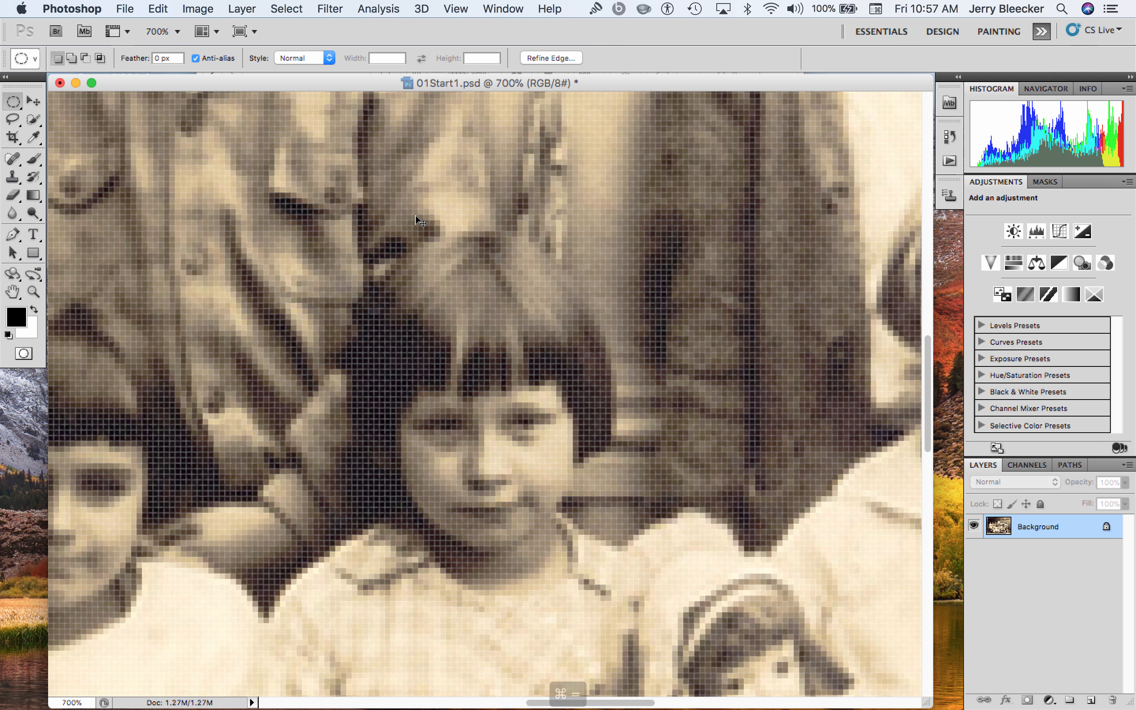
key("super+equal")
key("super+equal")
key("super+equal")
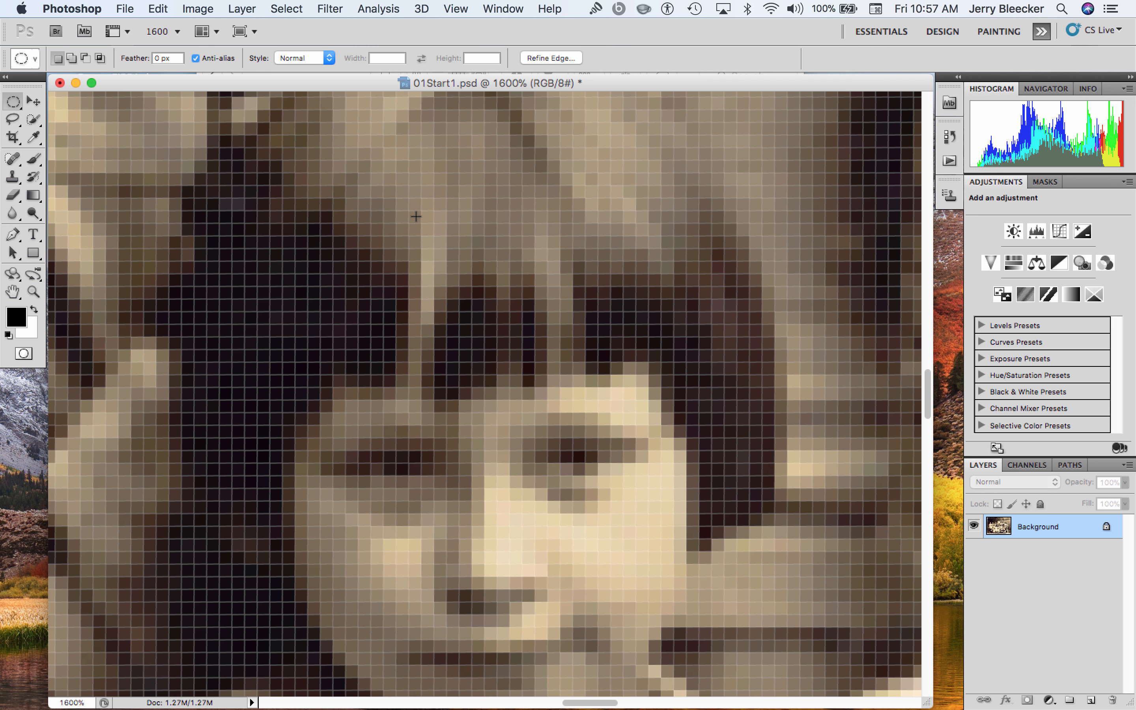
Reduce the magnification from the pixel view to 100% so the full photo is displayed.
key("super+minus")
key("super+minus")
key("super+minus")
key("super+minus")
key("super+minus")
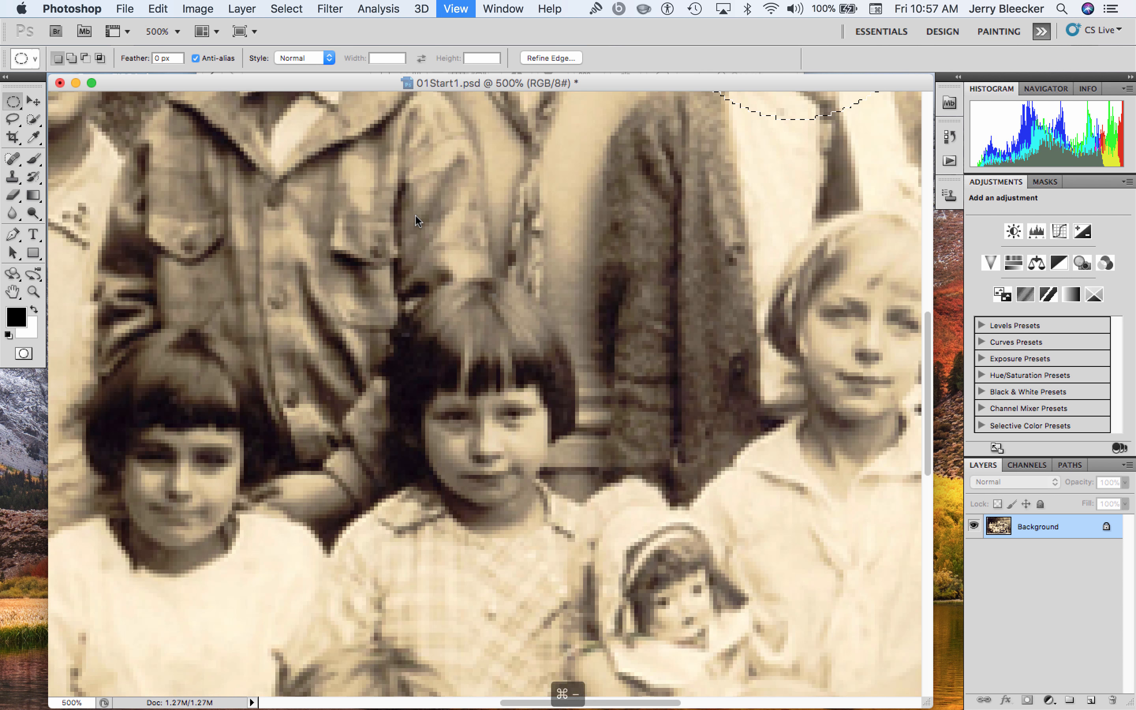
key("super+minus")
key("super+minus")
key("super+minus")
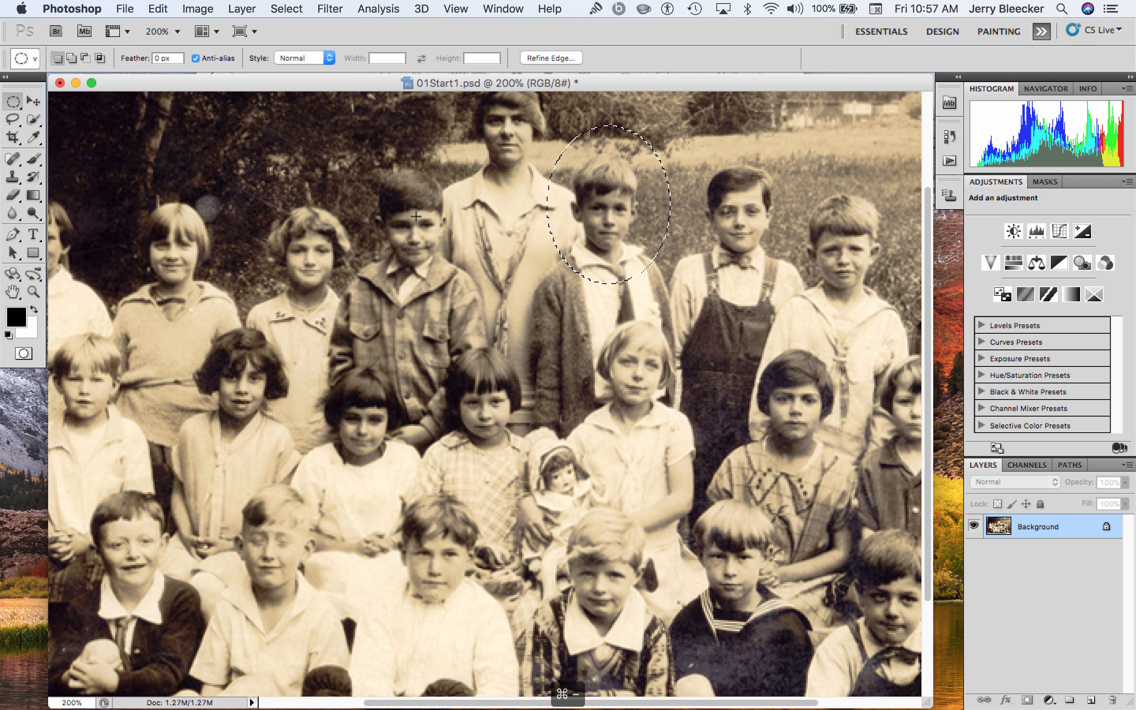
key("super+minus")
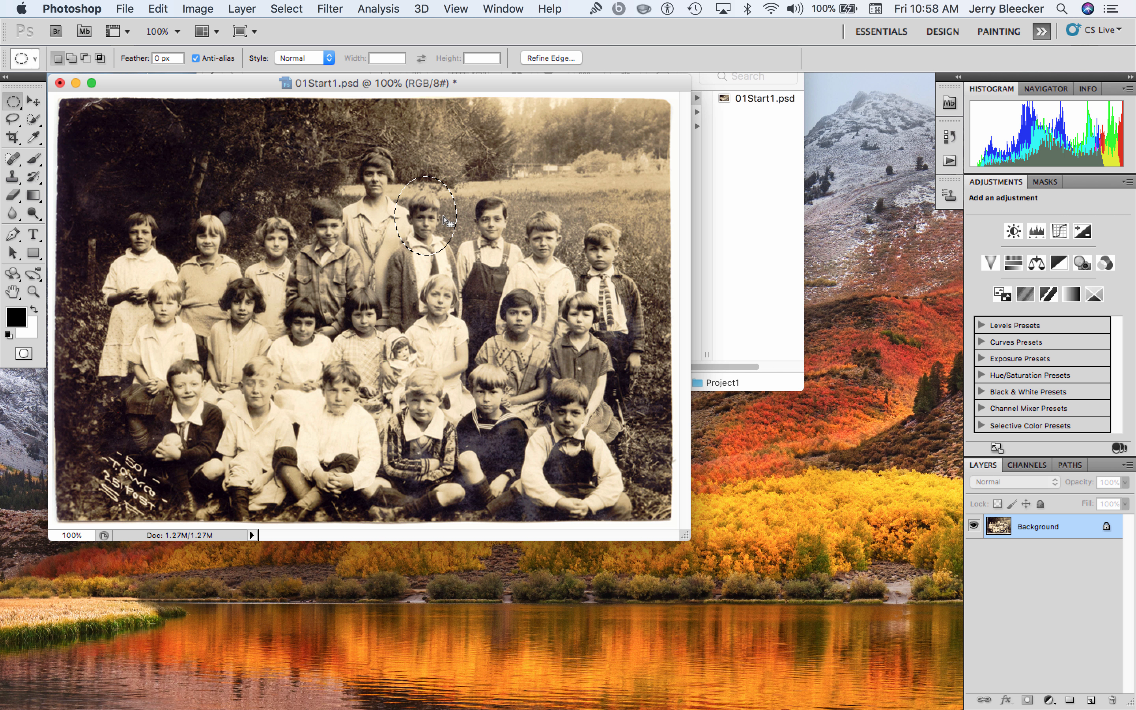
Try moving the selected head onto other people in the photo with the Move tool, undoing the moves.
left_click(35, 103)
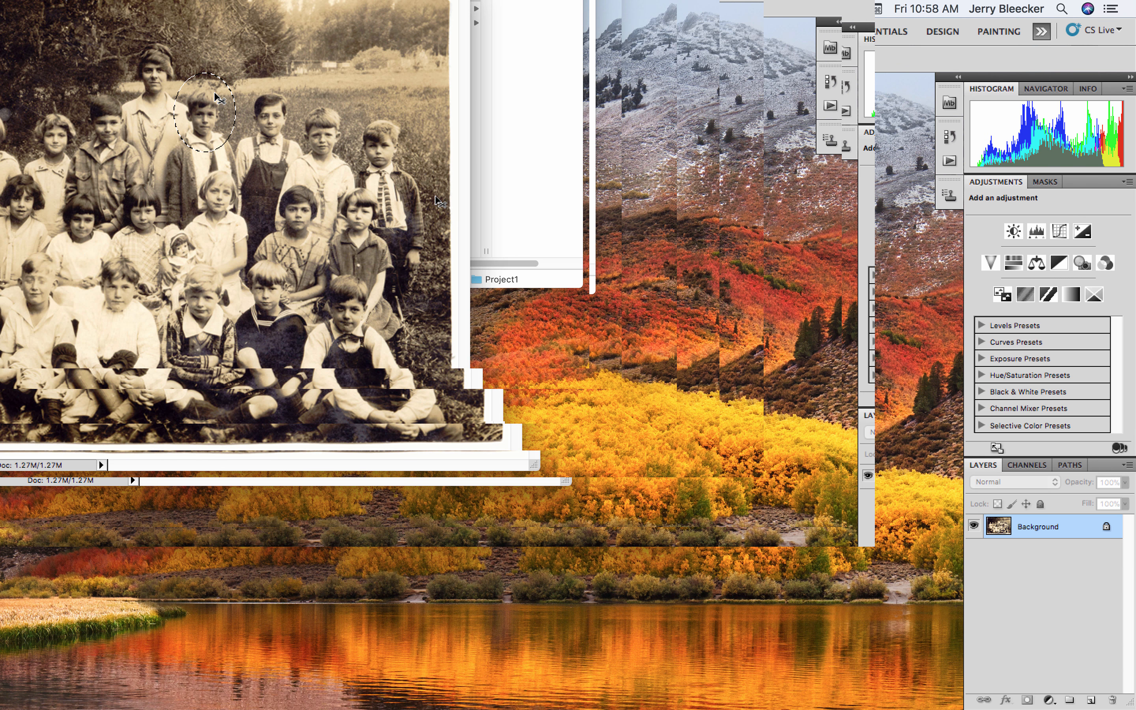
left_click_drag(214, 96, 143, 91)
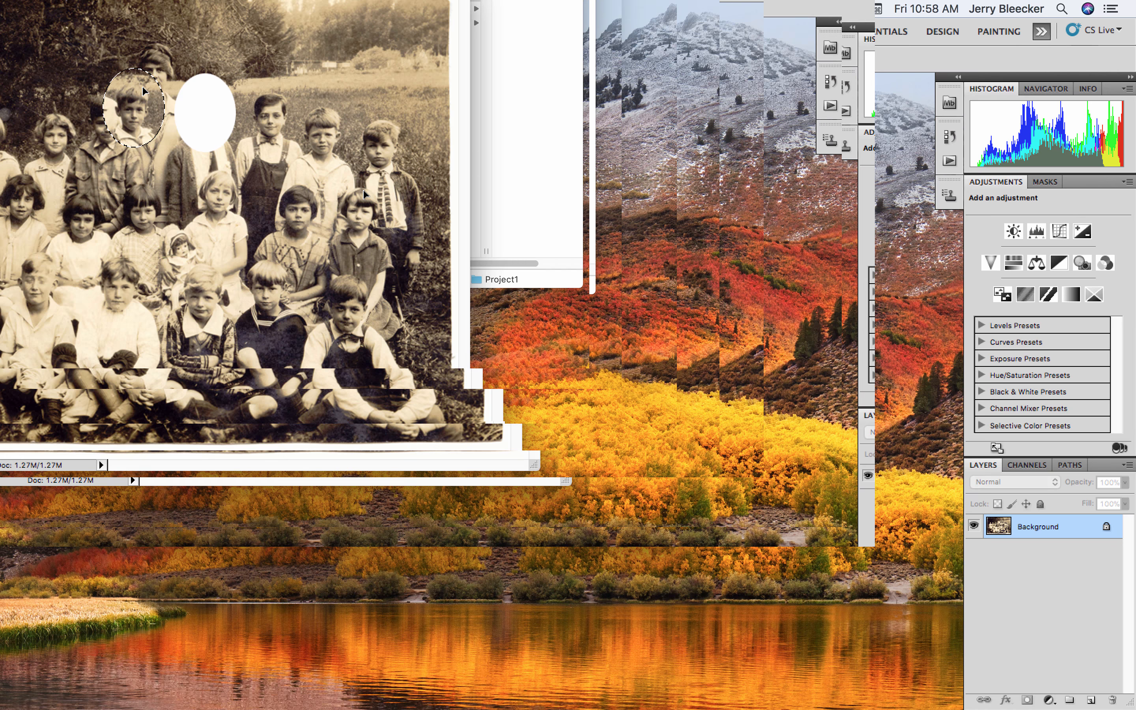
left_click_drag(144, 86, 345, 62)
key("cmd+z")
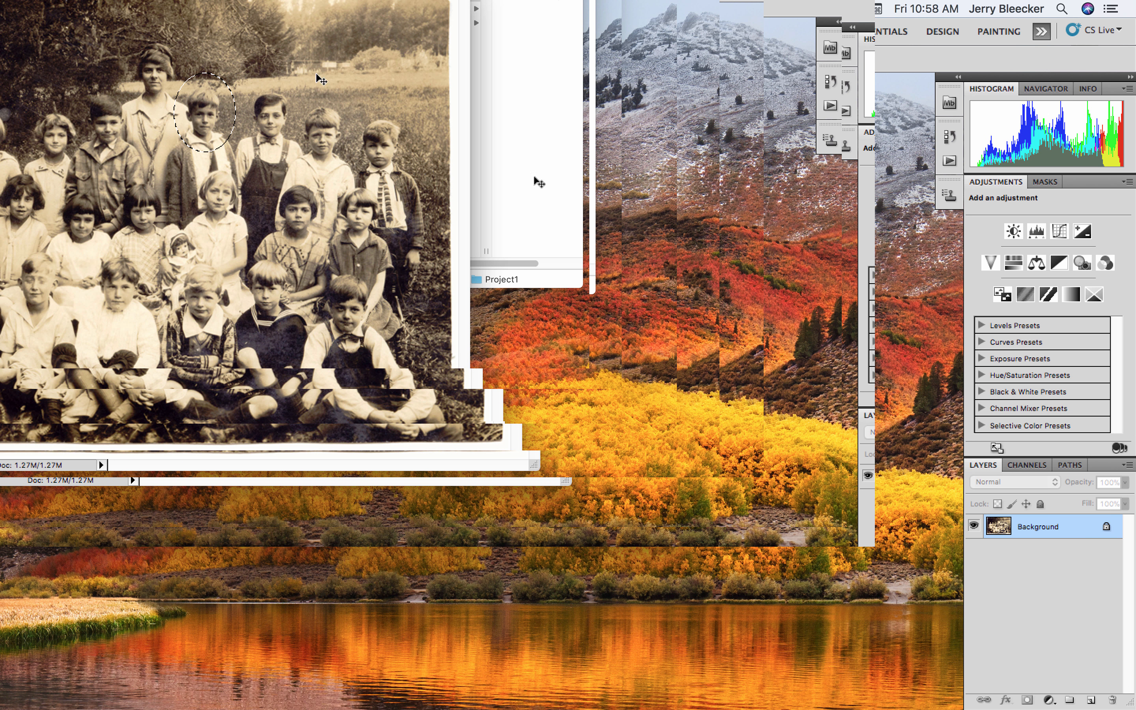
left_click_drag(224, 136, 364, 216)
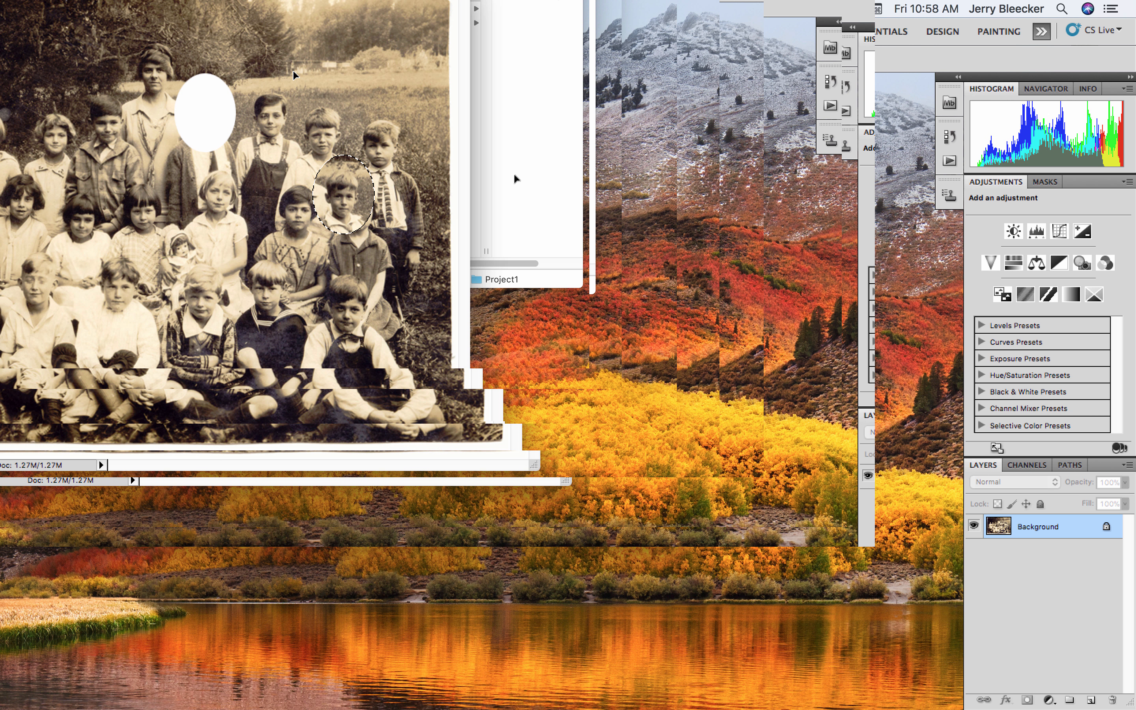
key("super+z")
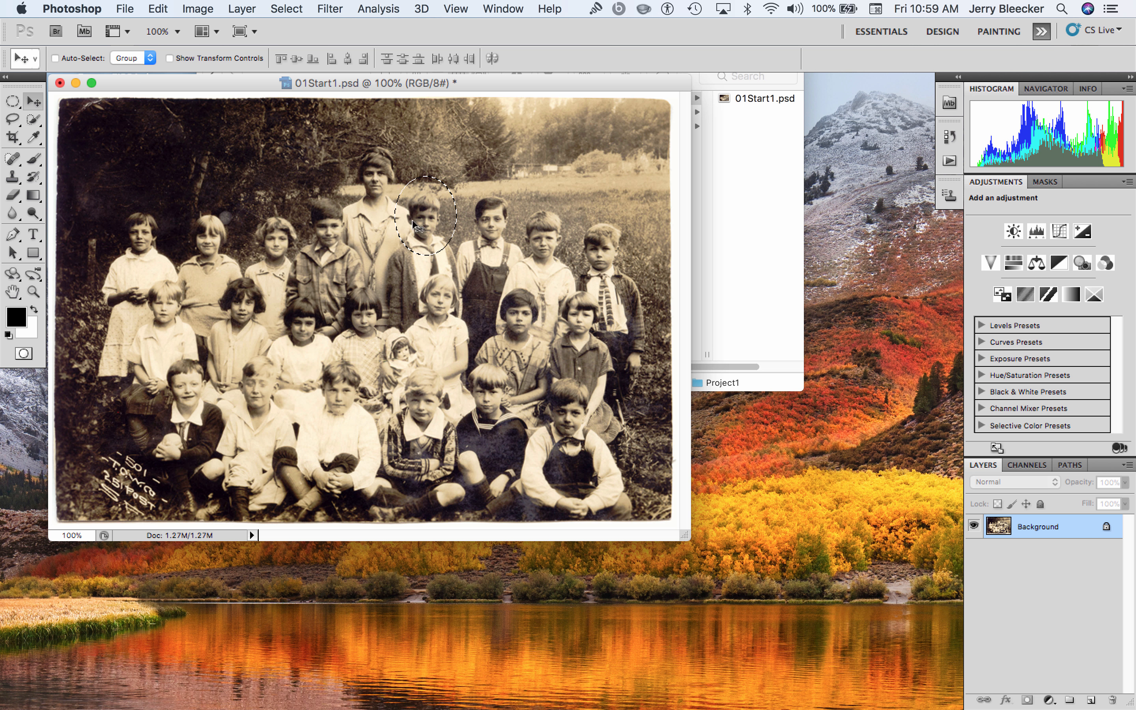
Select the entire photo and undo that to restore the oval selection around the boy's head.
left_click(286, 9)
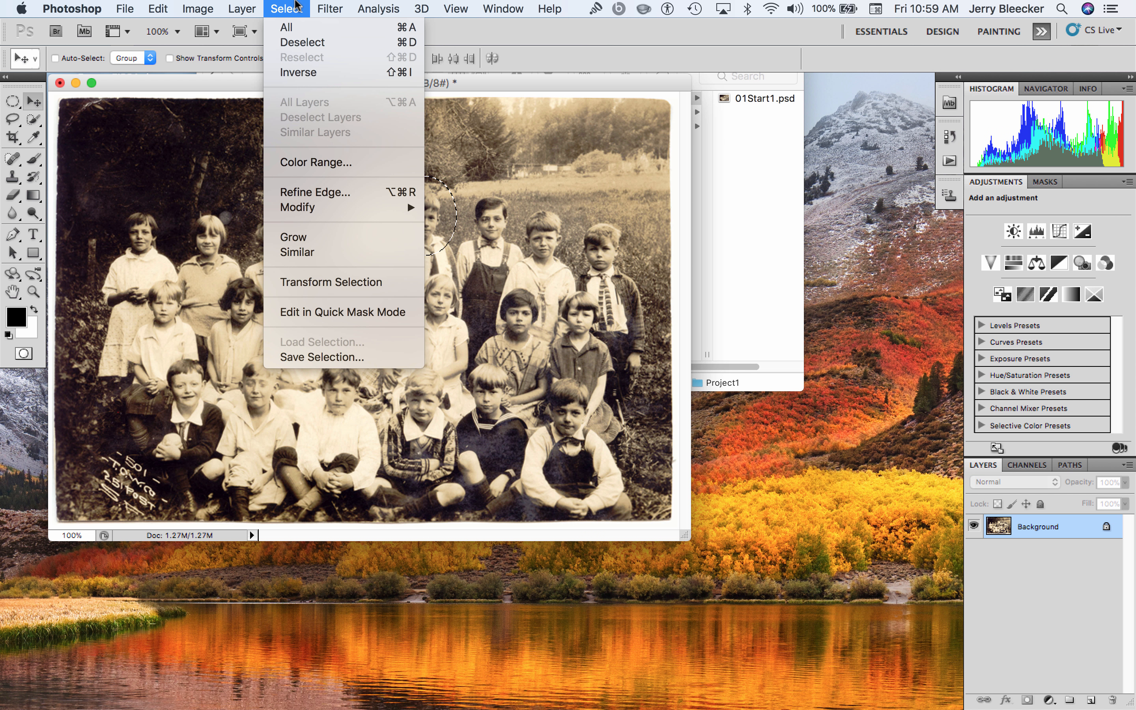
left_click(294, 27)
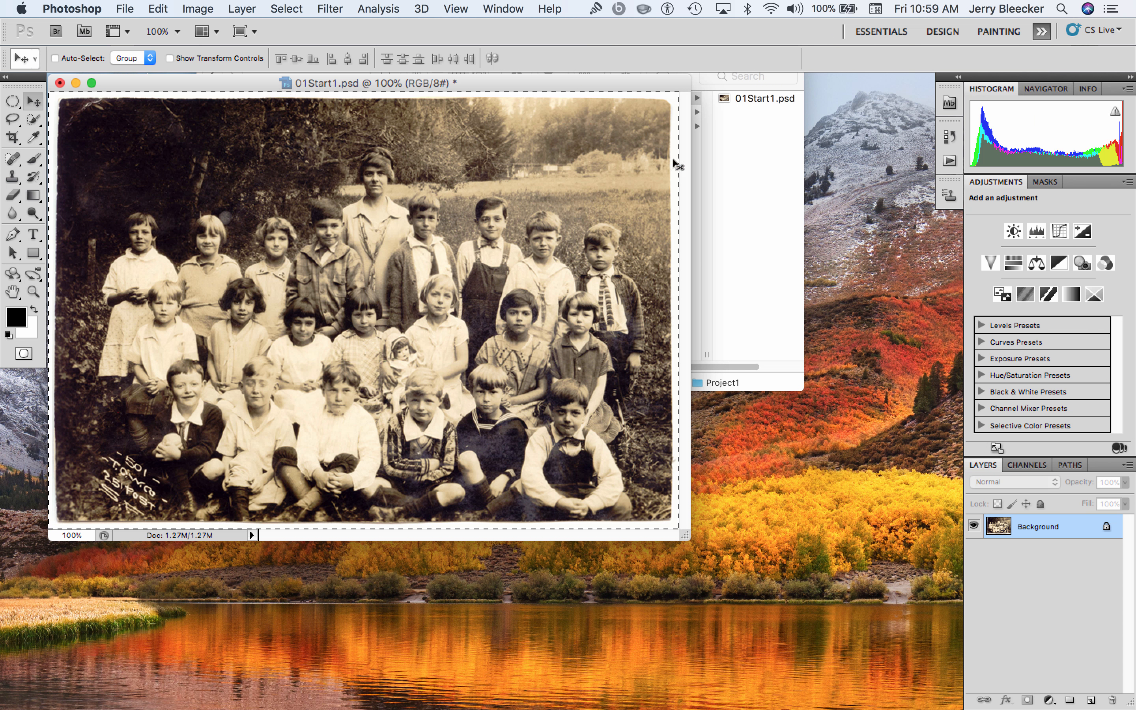
key("super+z")
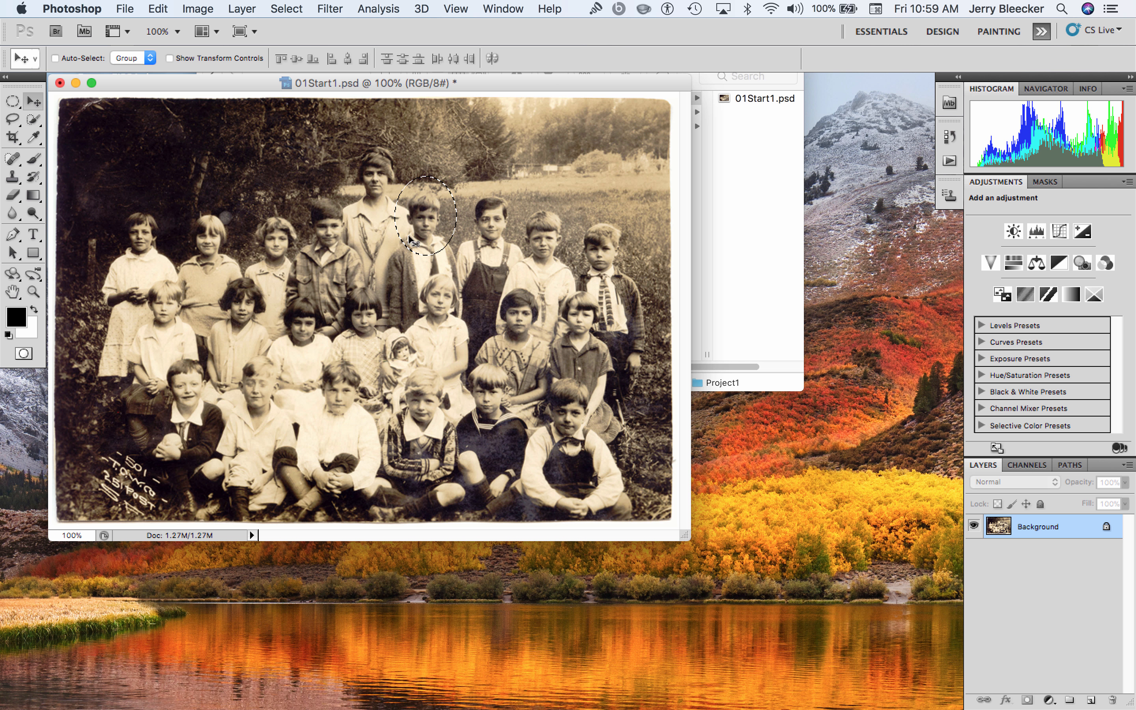
Invert the oval selection and try moving the area around the boy's head, undoing only that move.
left_click(304, 6)
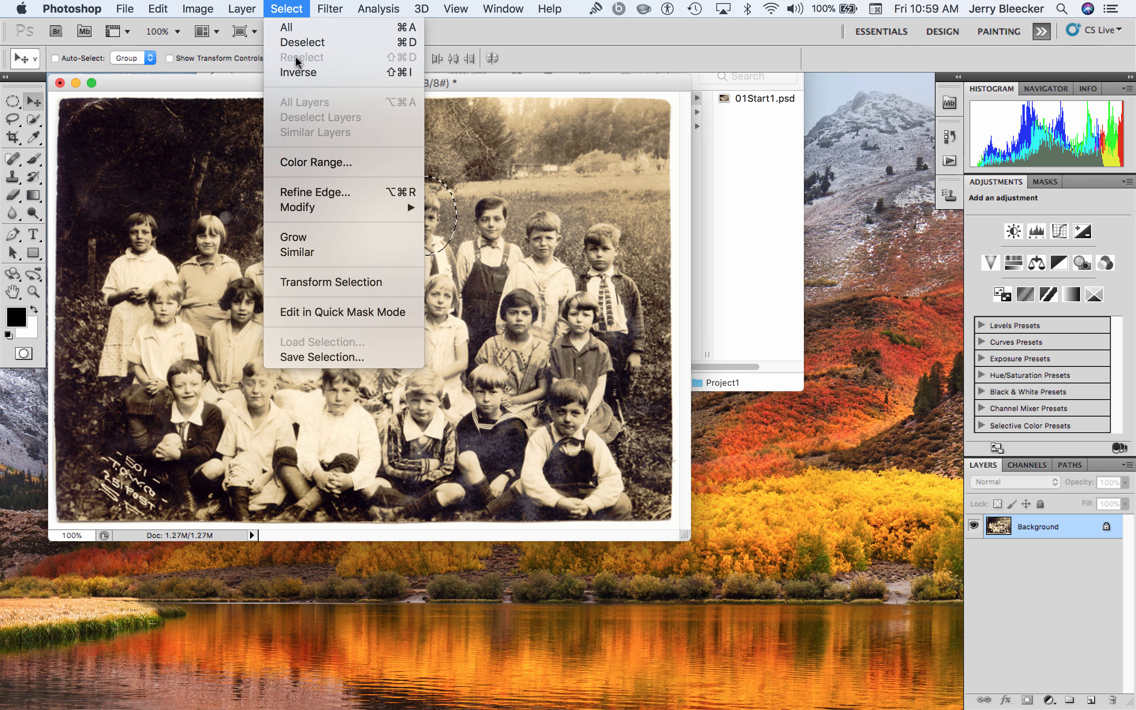
left_click(299, 73)
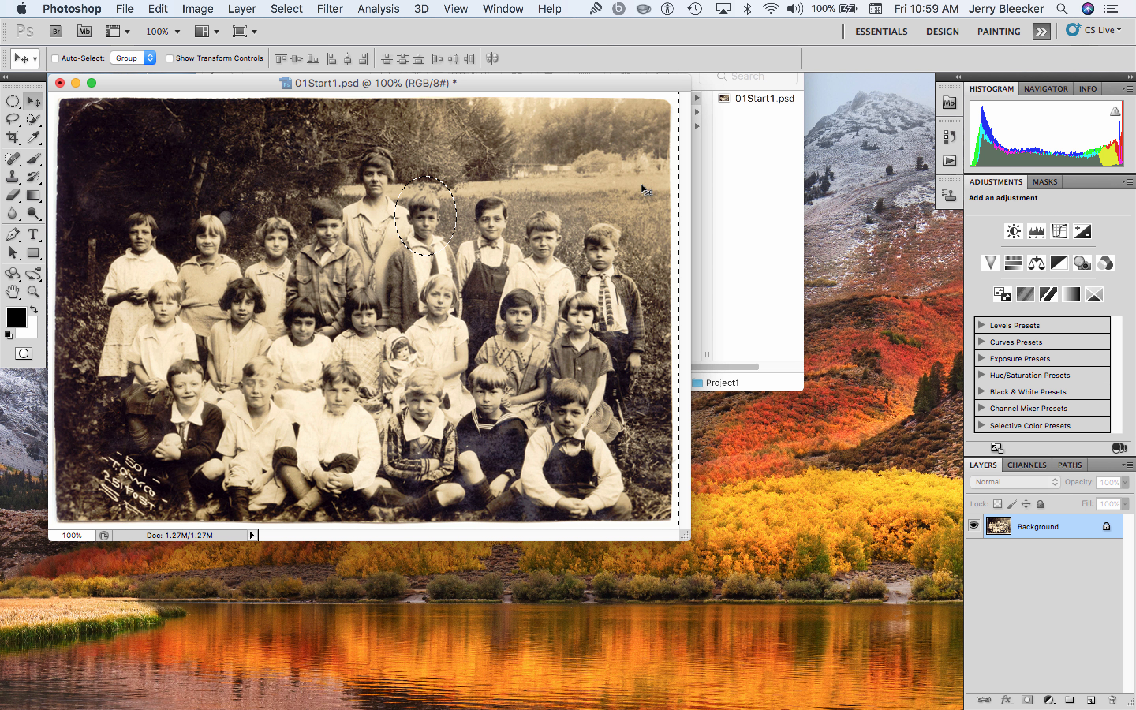
left_click_drag(676, 203, 484, 383)
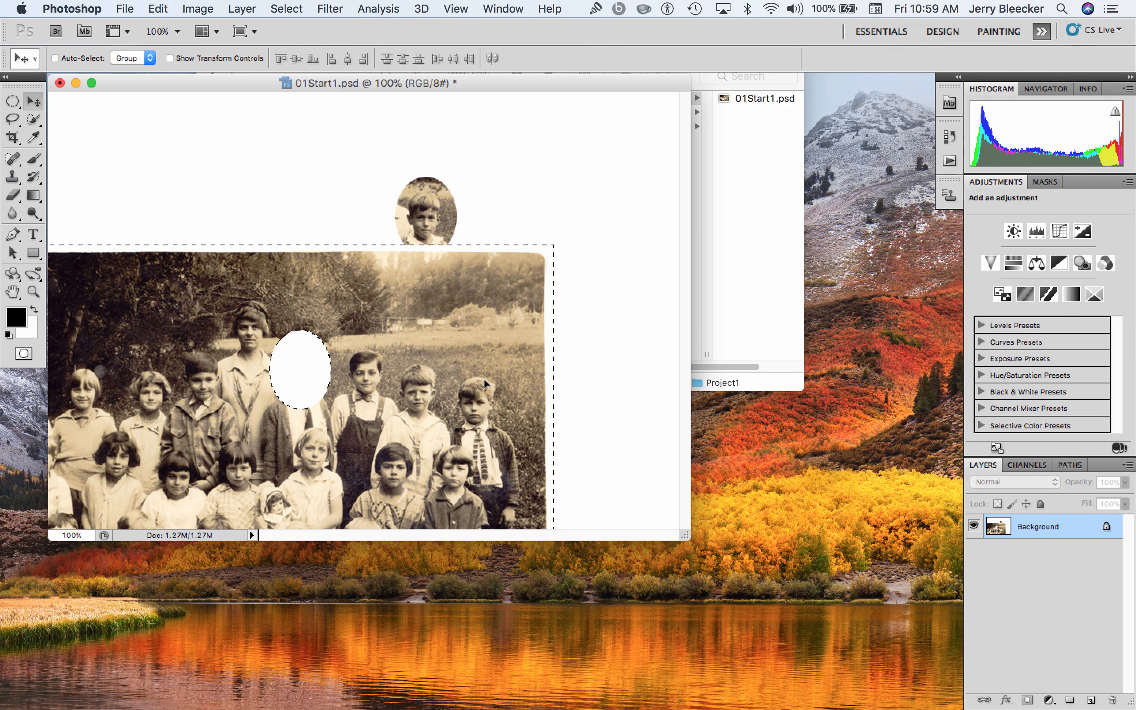
key("super+z")
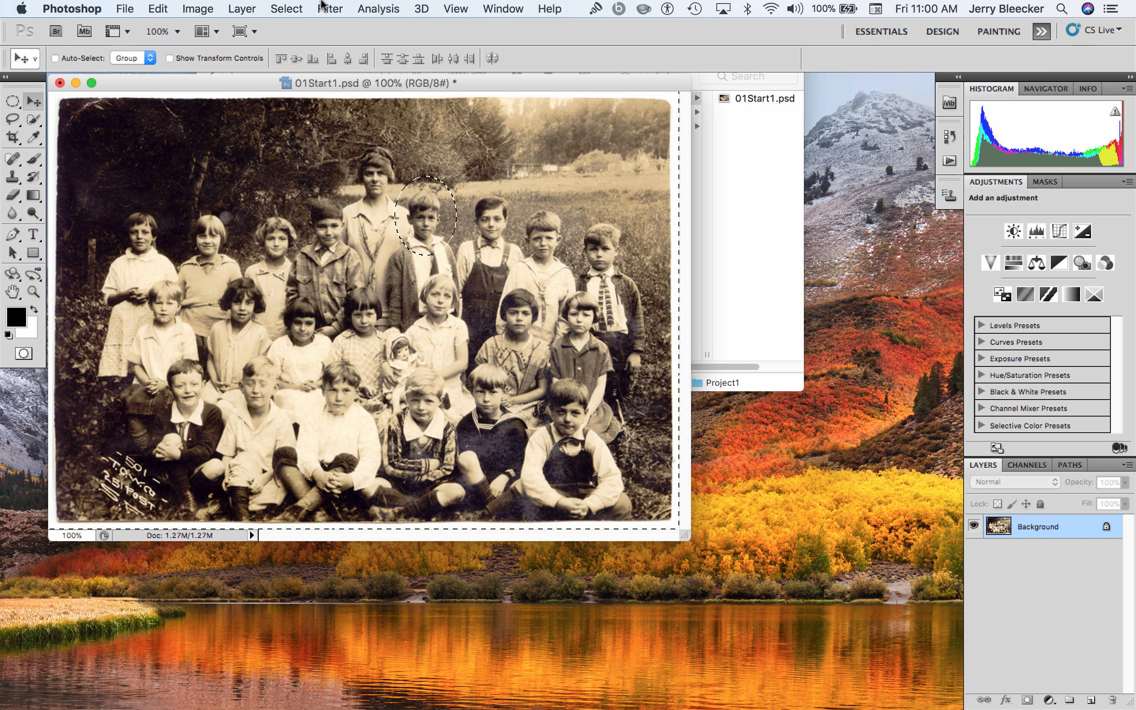
left_click(279, 8)
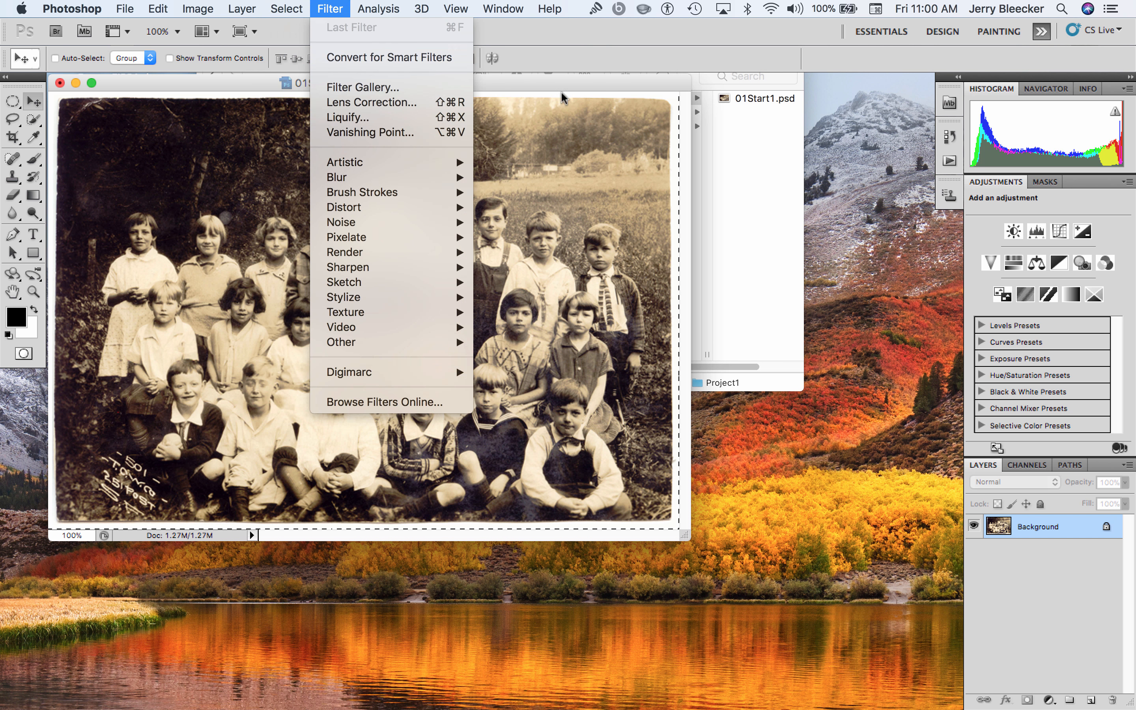
left_click(610, 96)
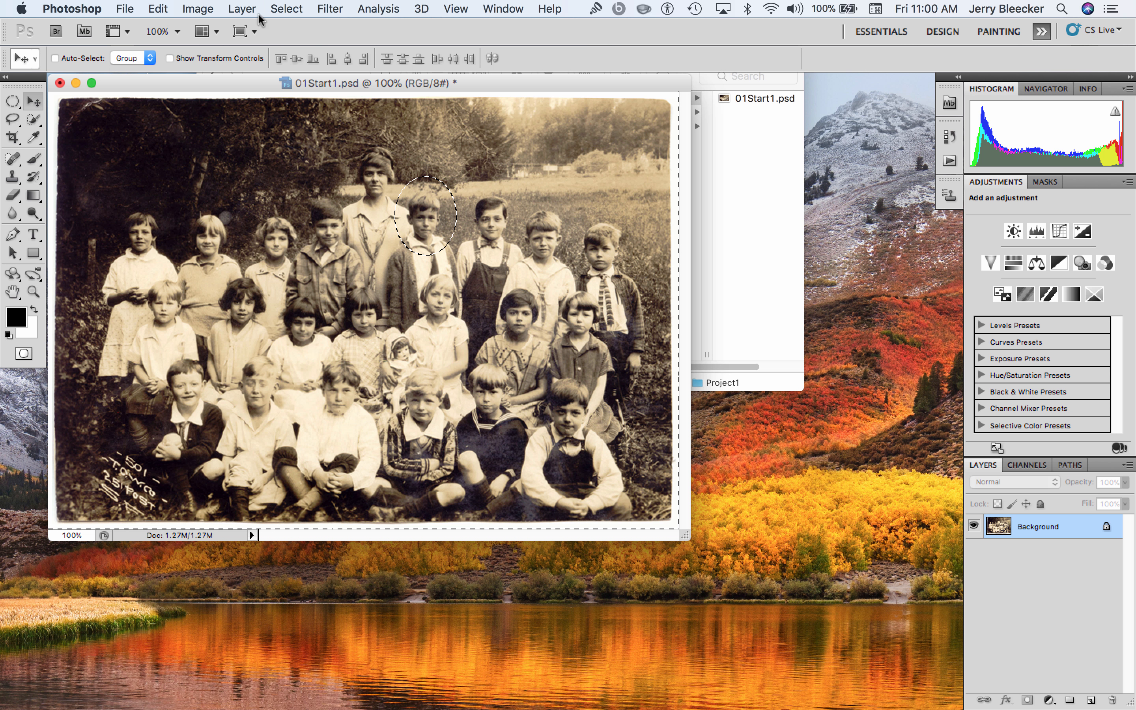
left_click(283, 7)
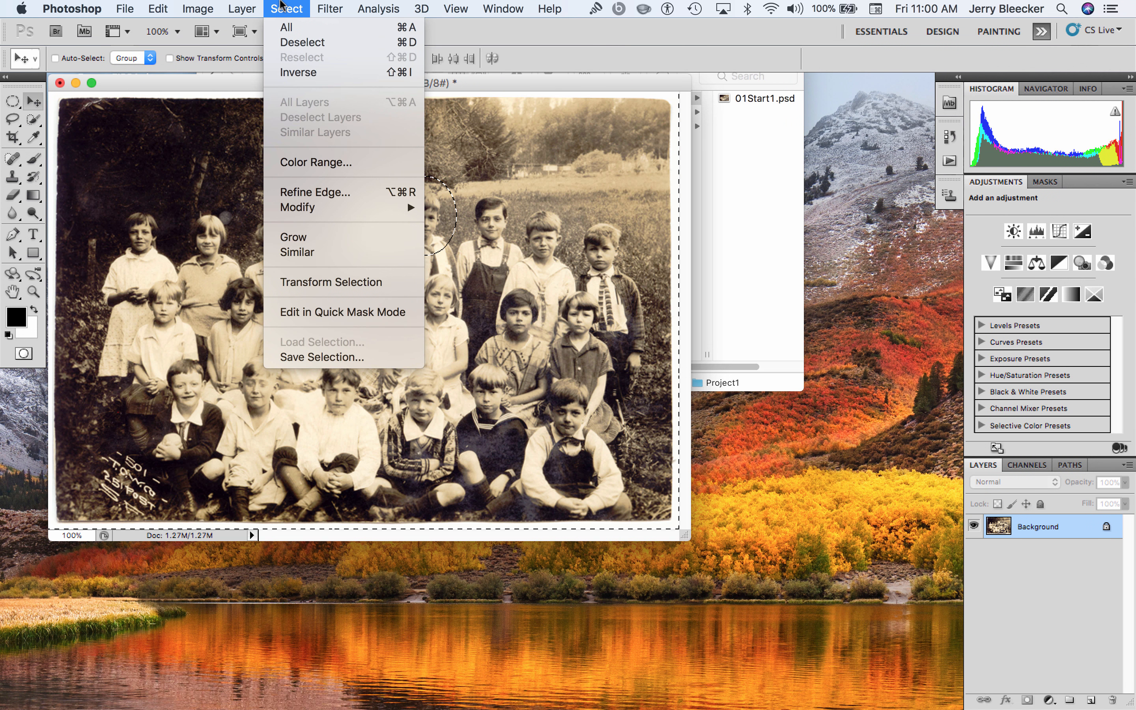
mouse_move(330, 8)
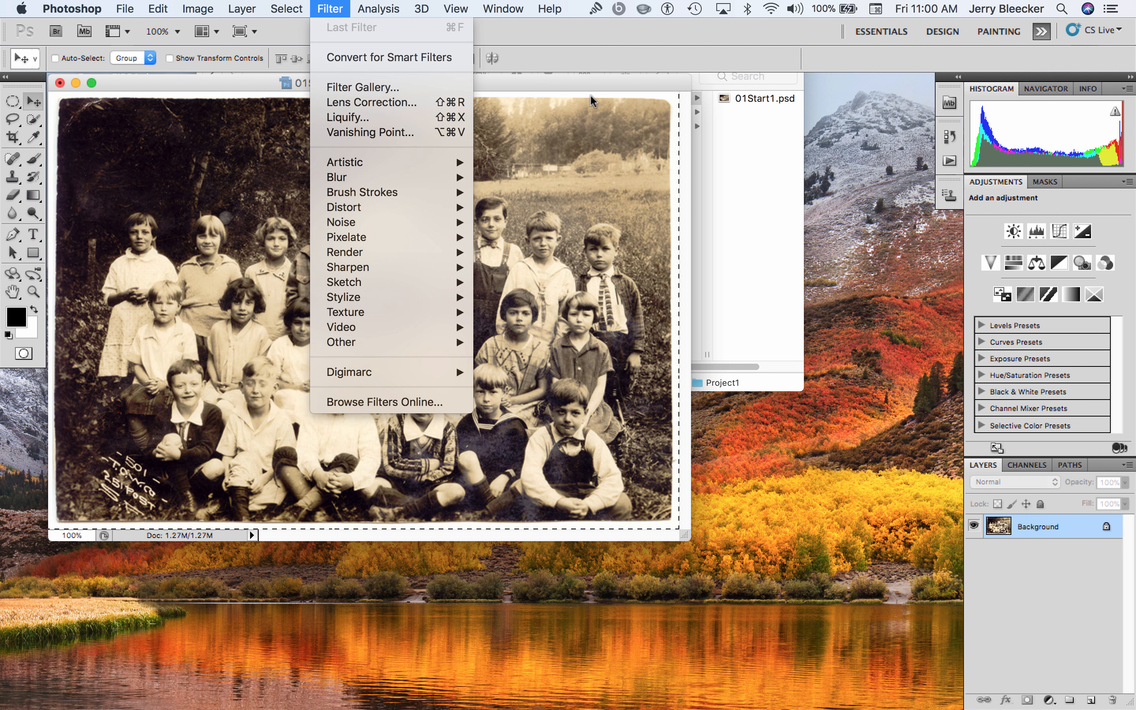
left_click(646, 81)
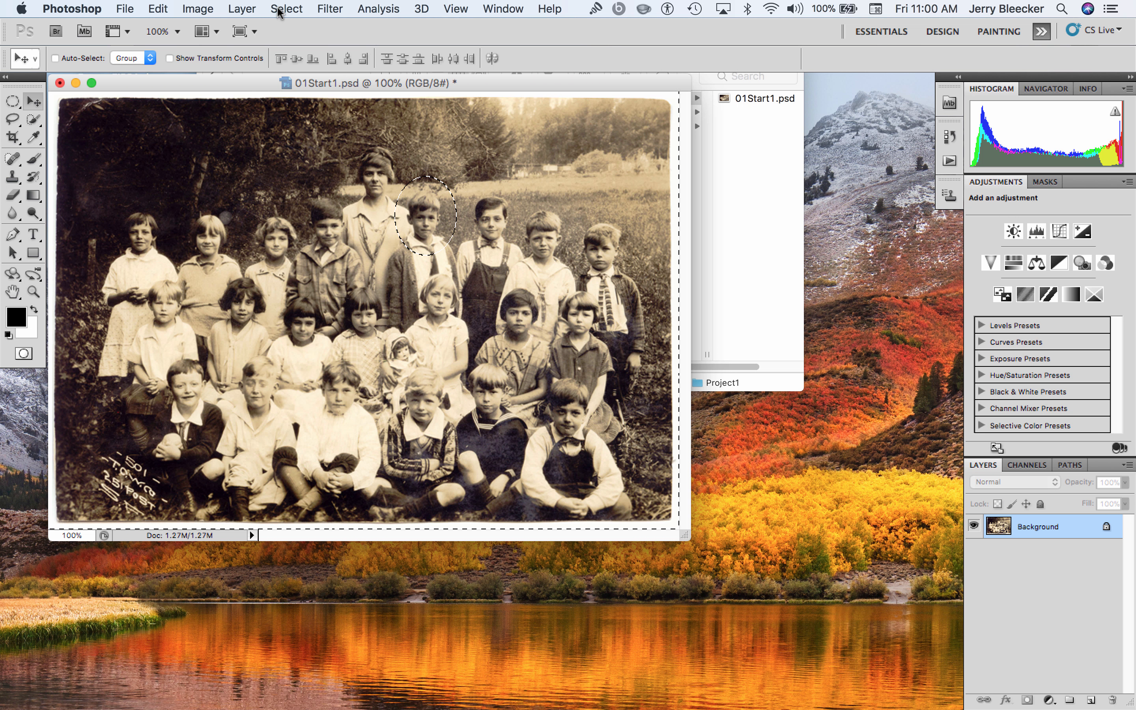
Darken everything outside the oval around the boy's head with a Curves adjustment, lowering the RGB white point output to 172.
left_click(197, 8)
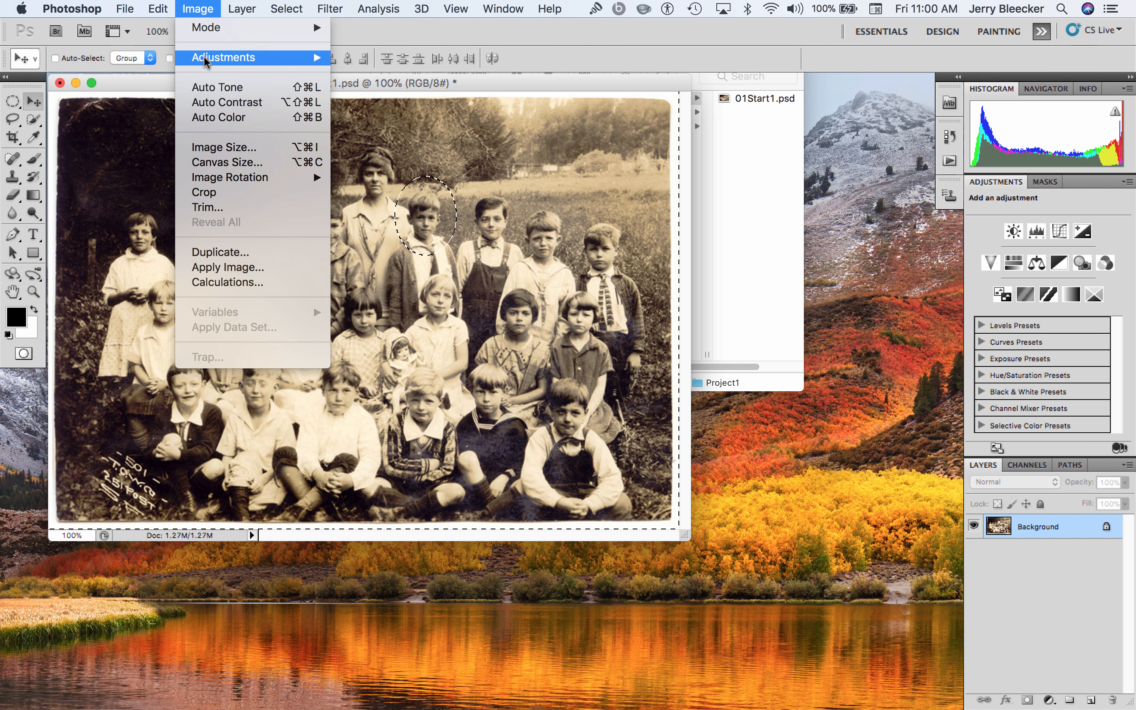
mouse_move(205, 61)
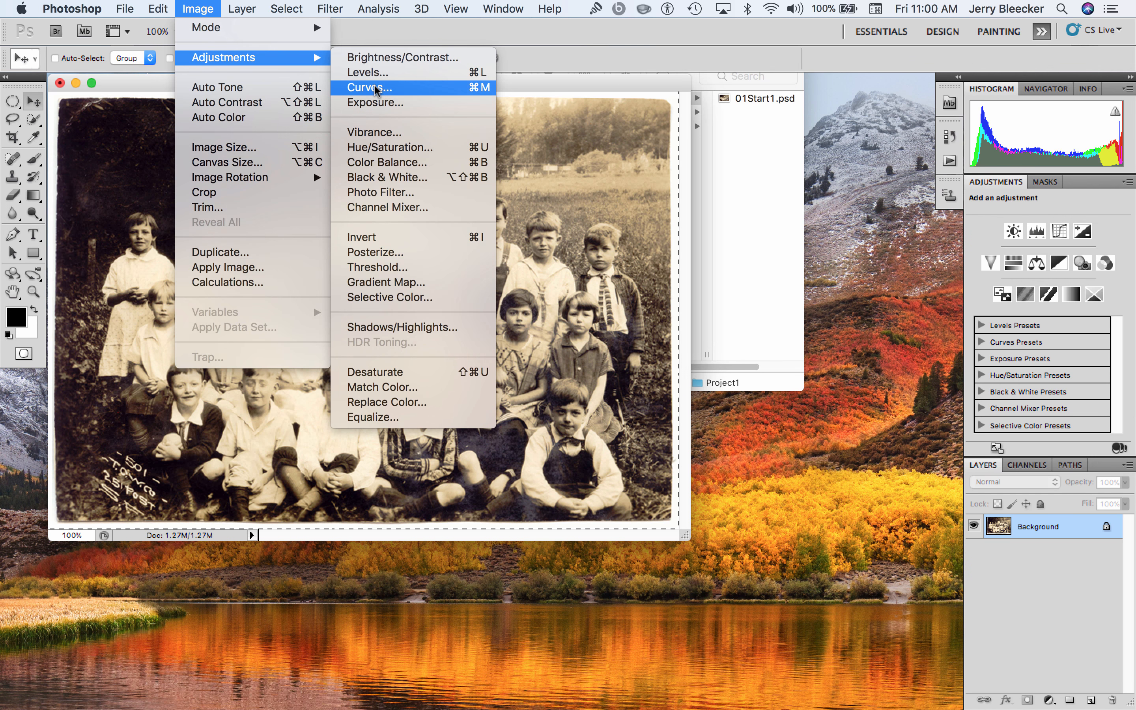
left_click(376, 89)
left_click_drag(544, 159, 822, 76)
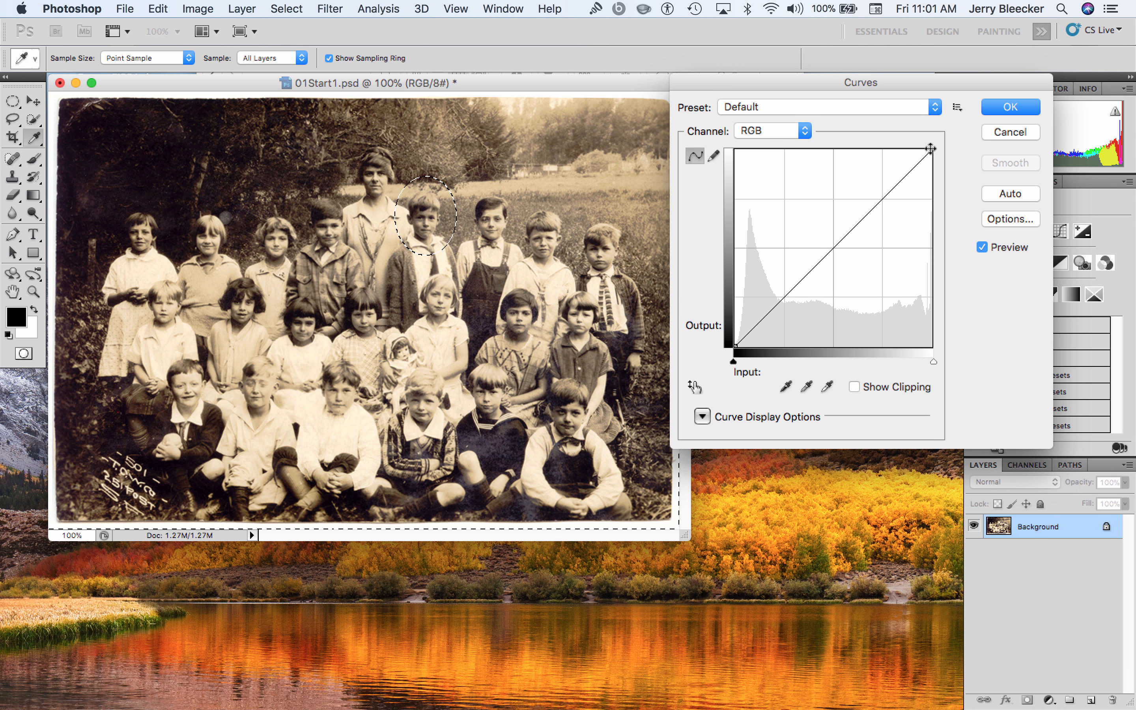
left_click_drag(932, 151, 931, 287)
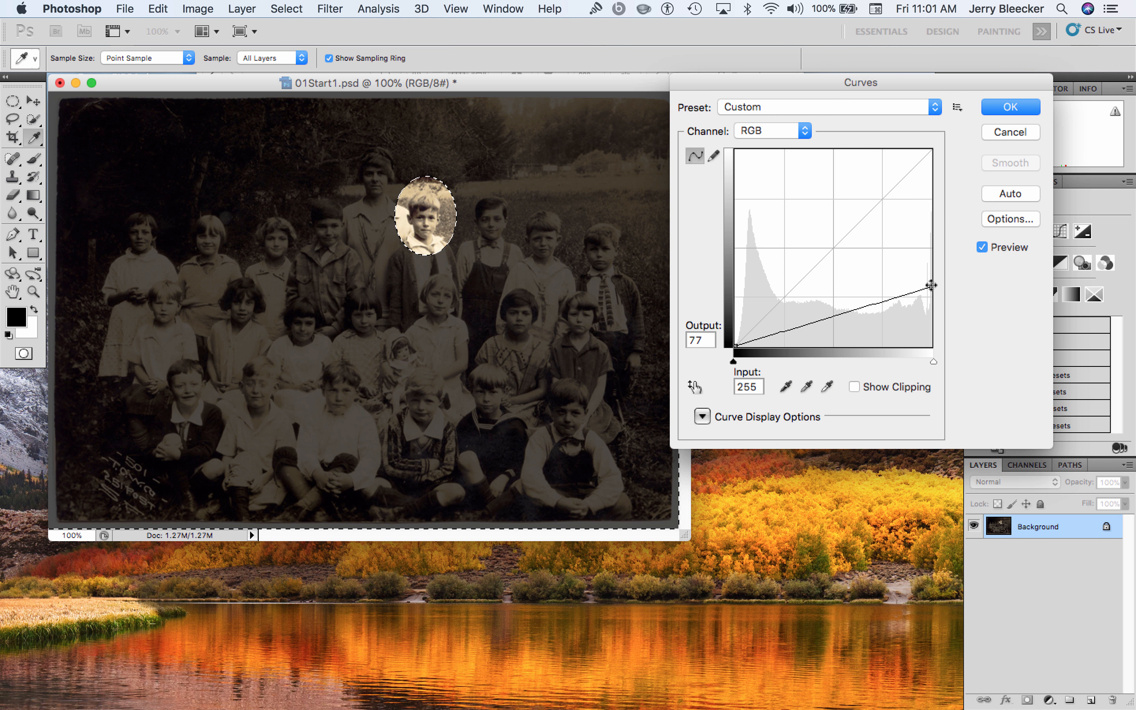
left_click_drag(931, 283, 931, 201)
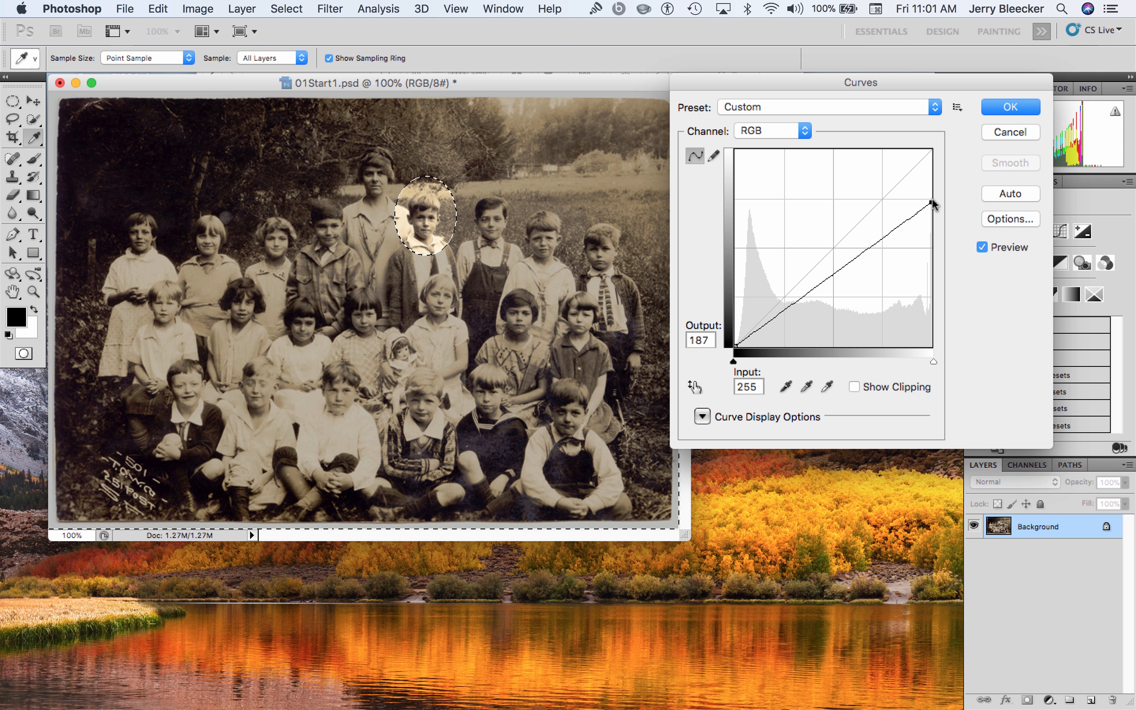
left_click(770, 133)
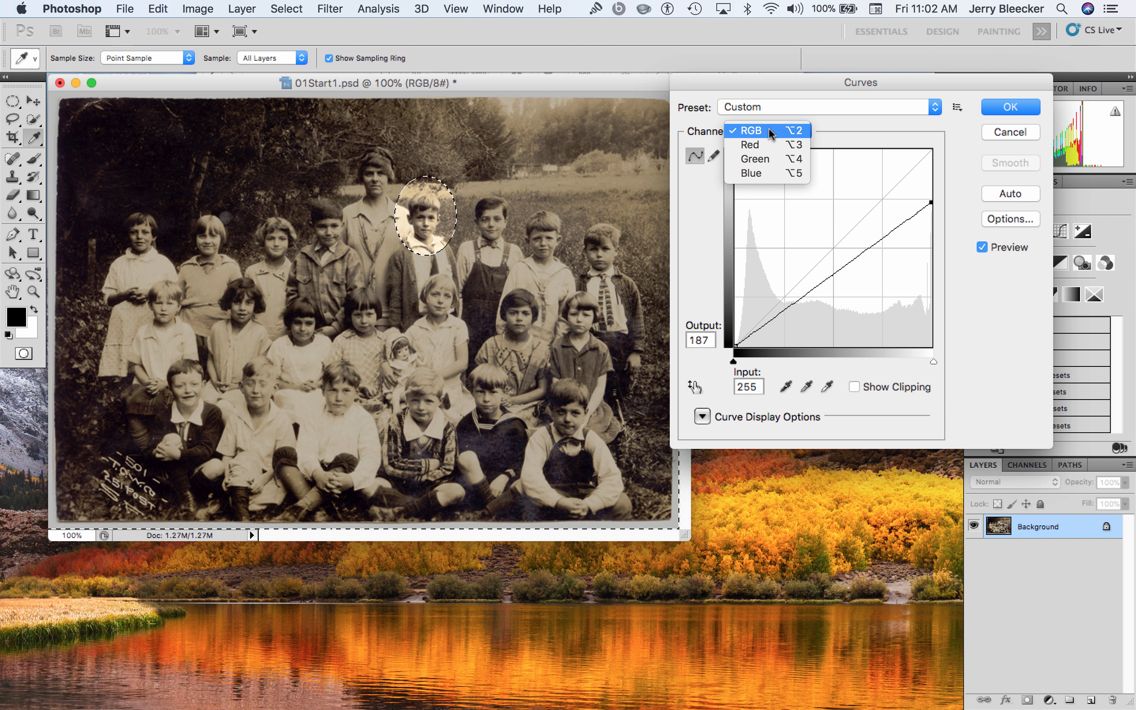
left_click(768, 128)
left_click_drag(931, 202, 931, 215)
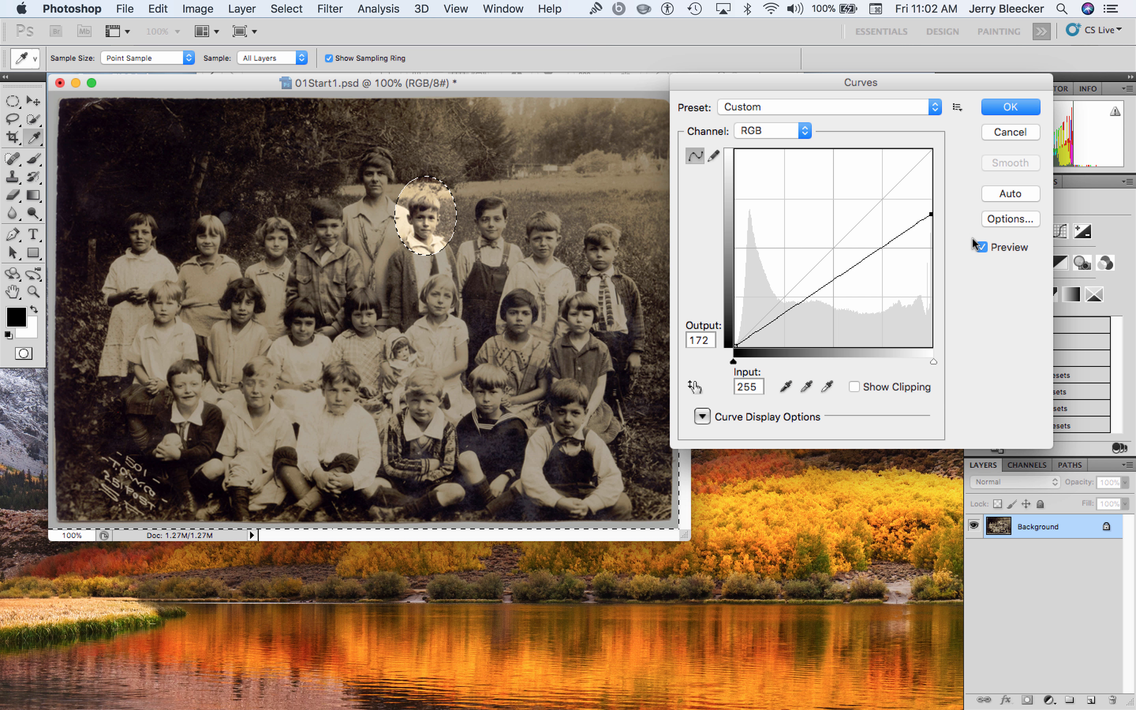
left_click(1010, 108)
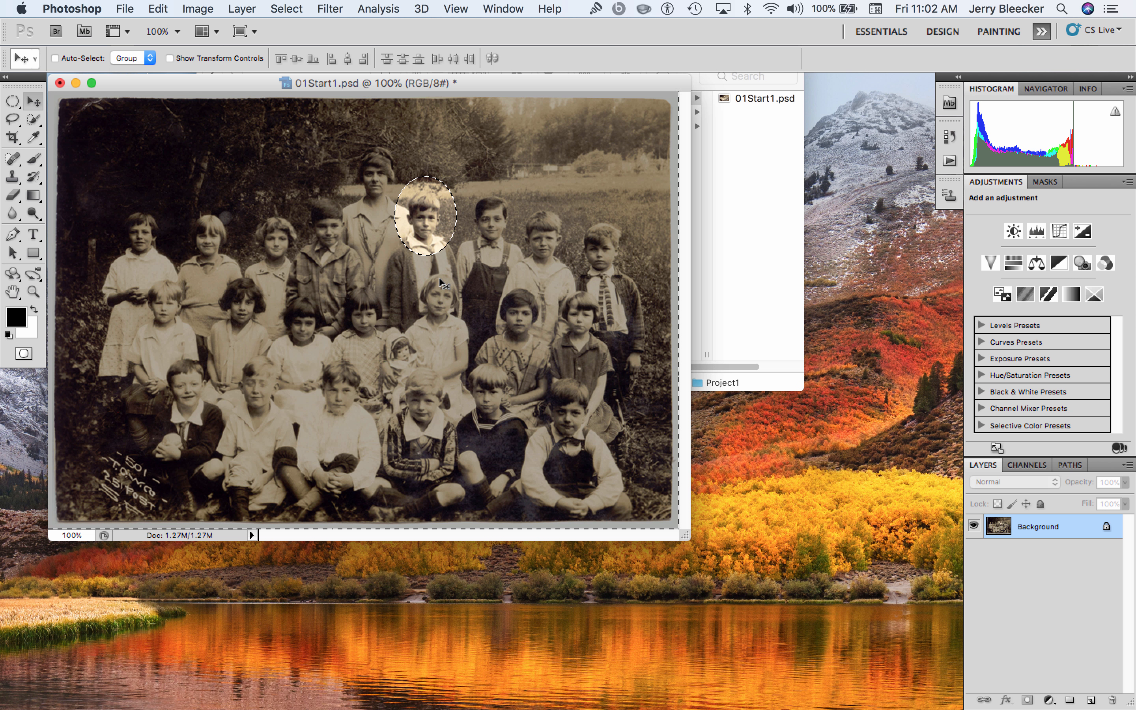
Deselect the inverted selection around the boy's head.
left_click(295, 6)
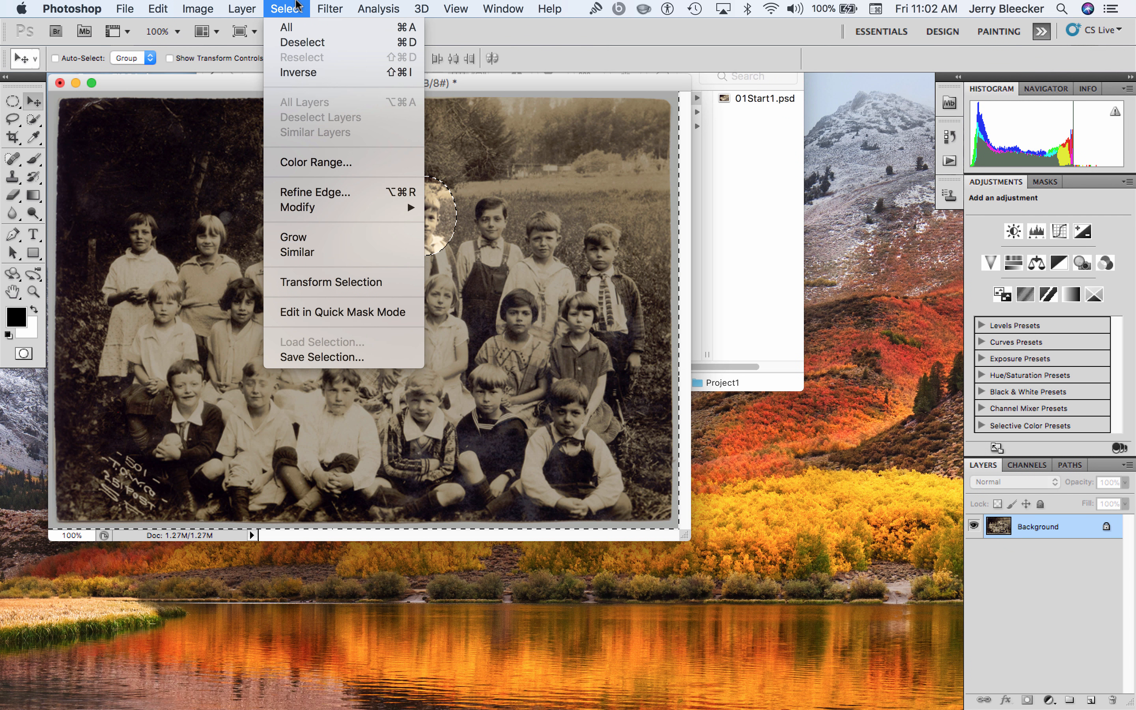
left_click(516, 251)
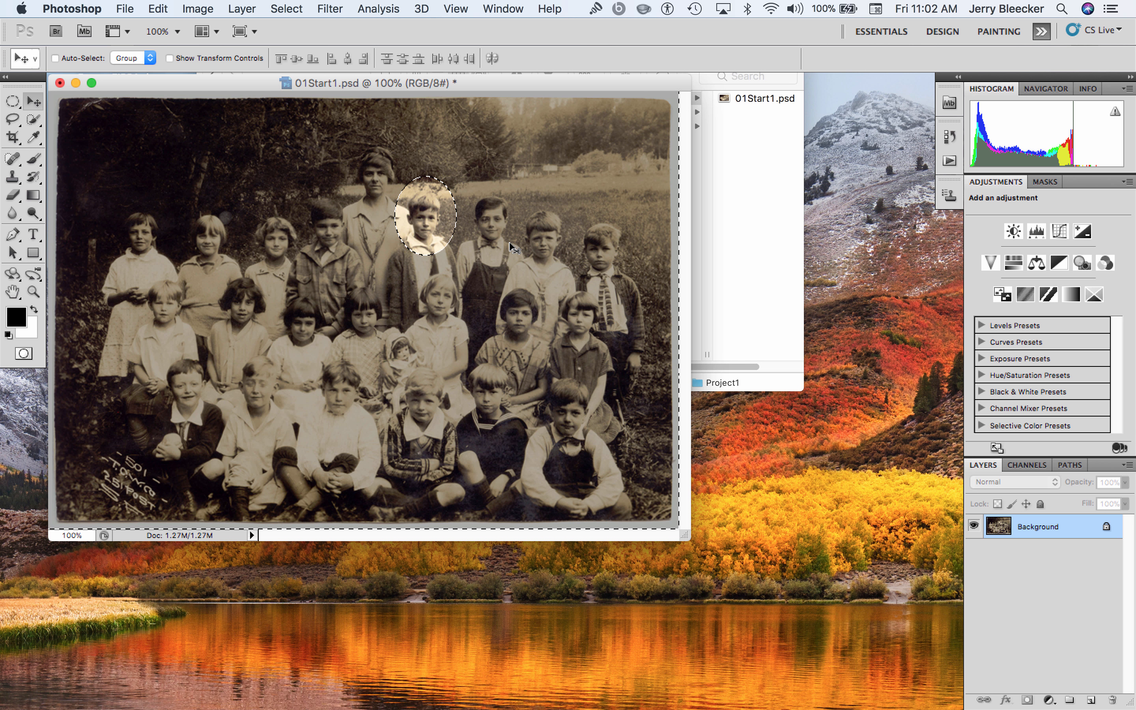
key("super+d")
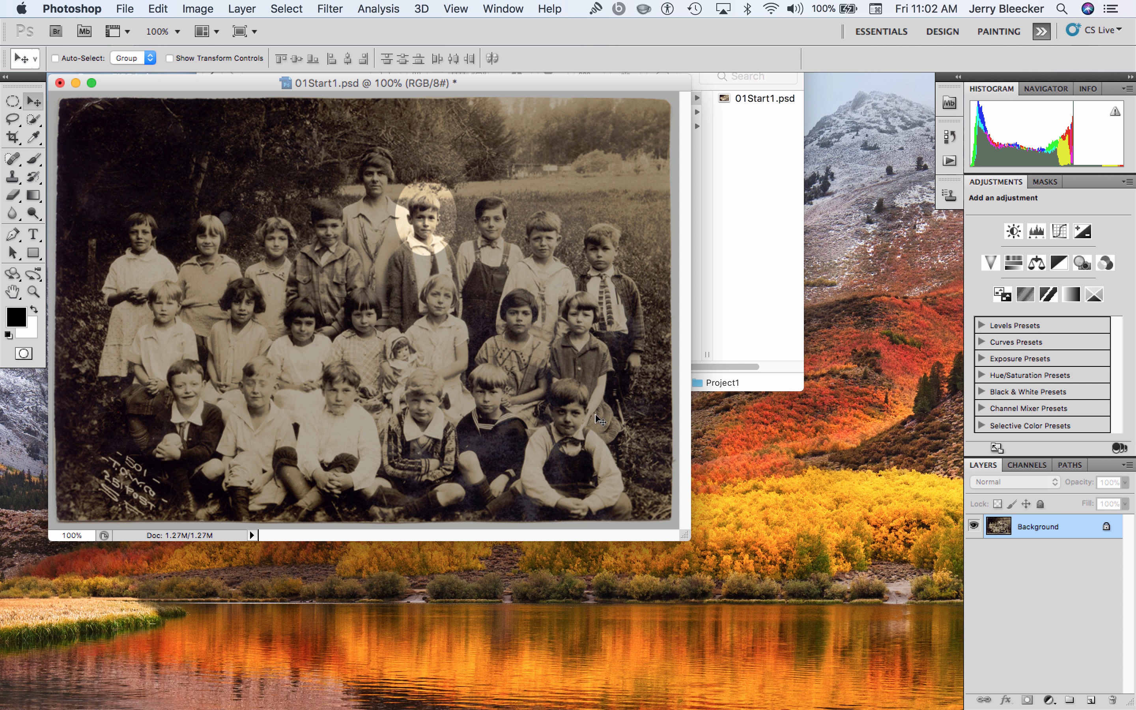
Undo and redo the deselection repeatedly, ending with the photo deselected.
key("super+z")
key("super+z")
key("super+z")
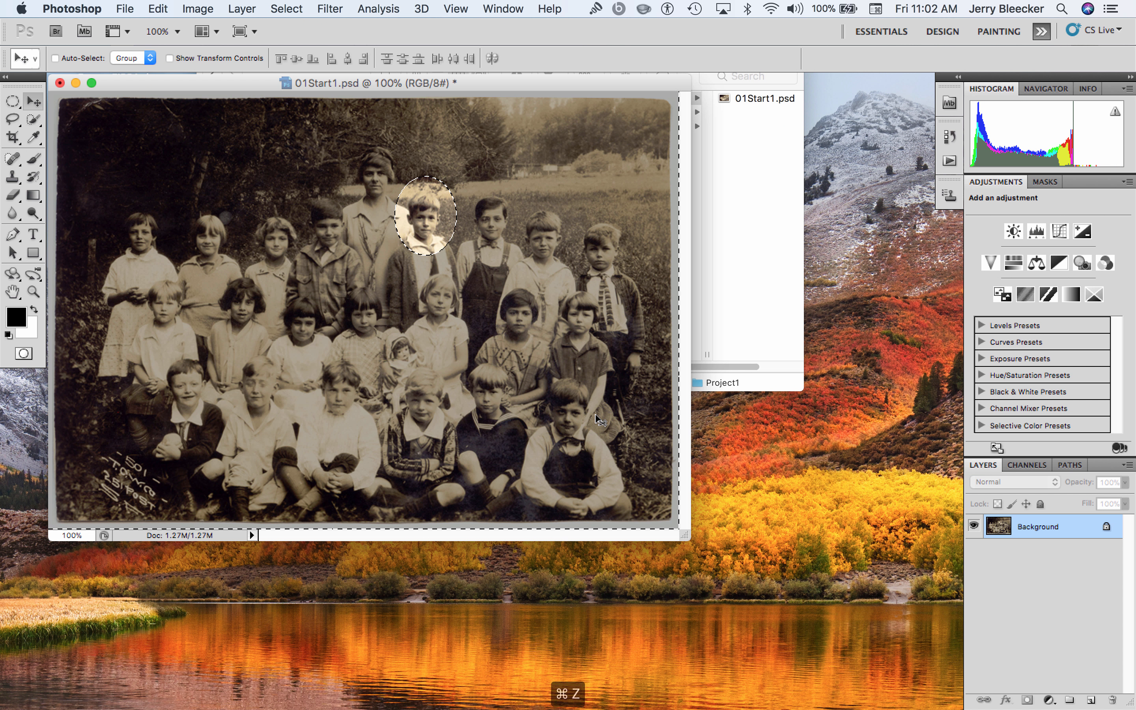
key("super+z")
key("super+z")
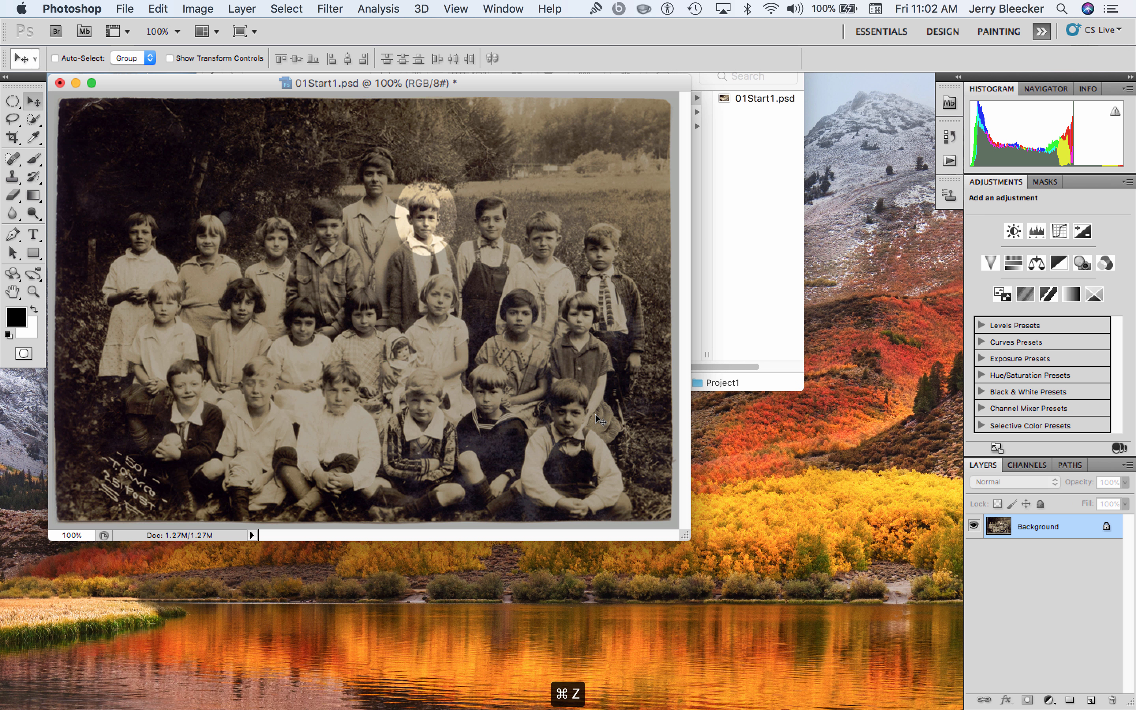
Show the History panel, step back through the earlier states of the photo and return to the last Deselect state.
left_click(499, 6)
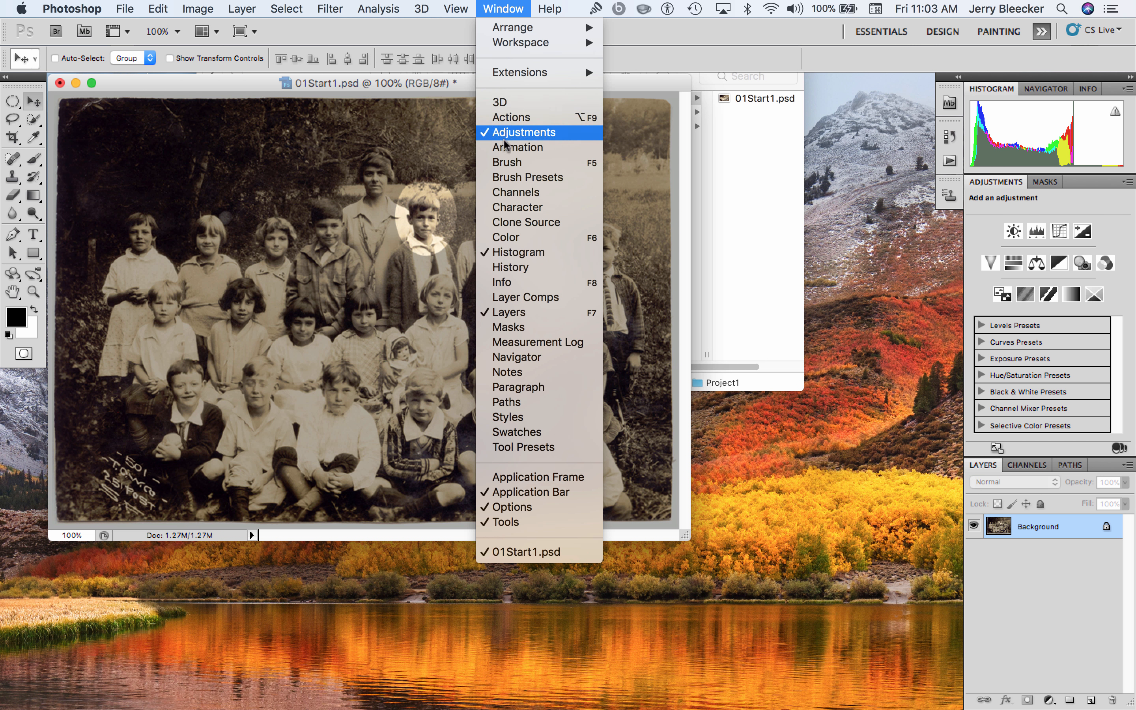
left_click(523, 269)
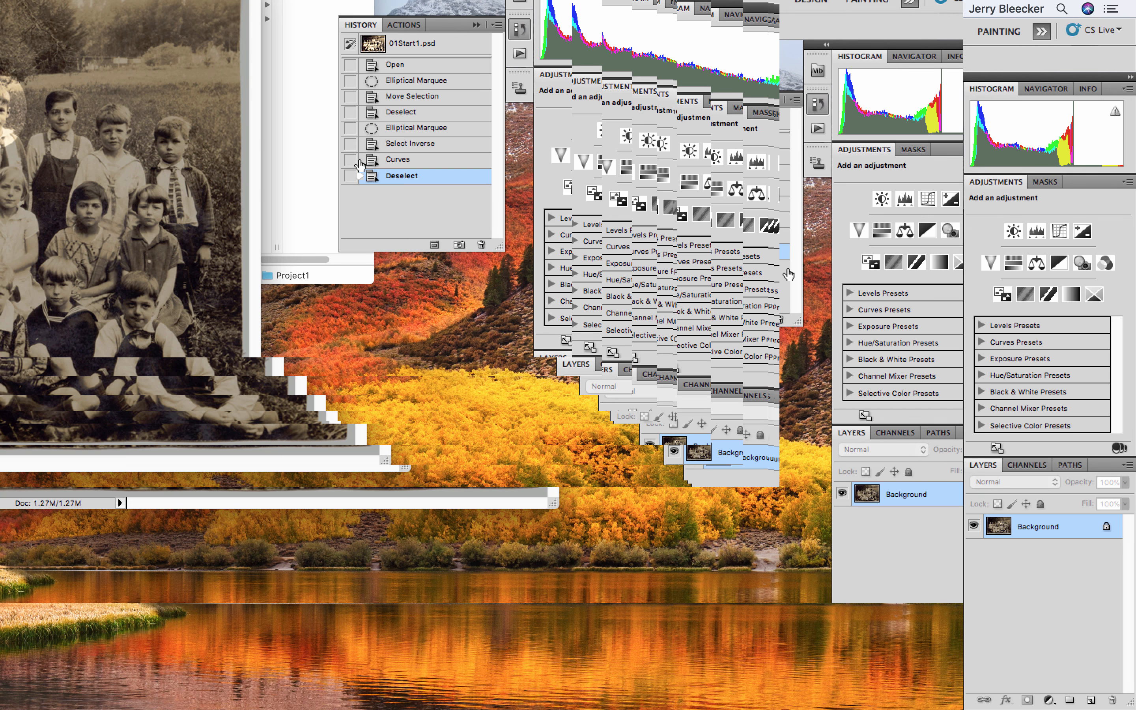
left_click_drag(360, 176, 359, 118)
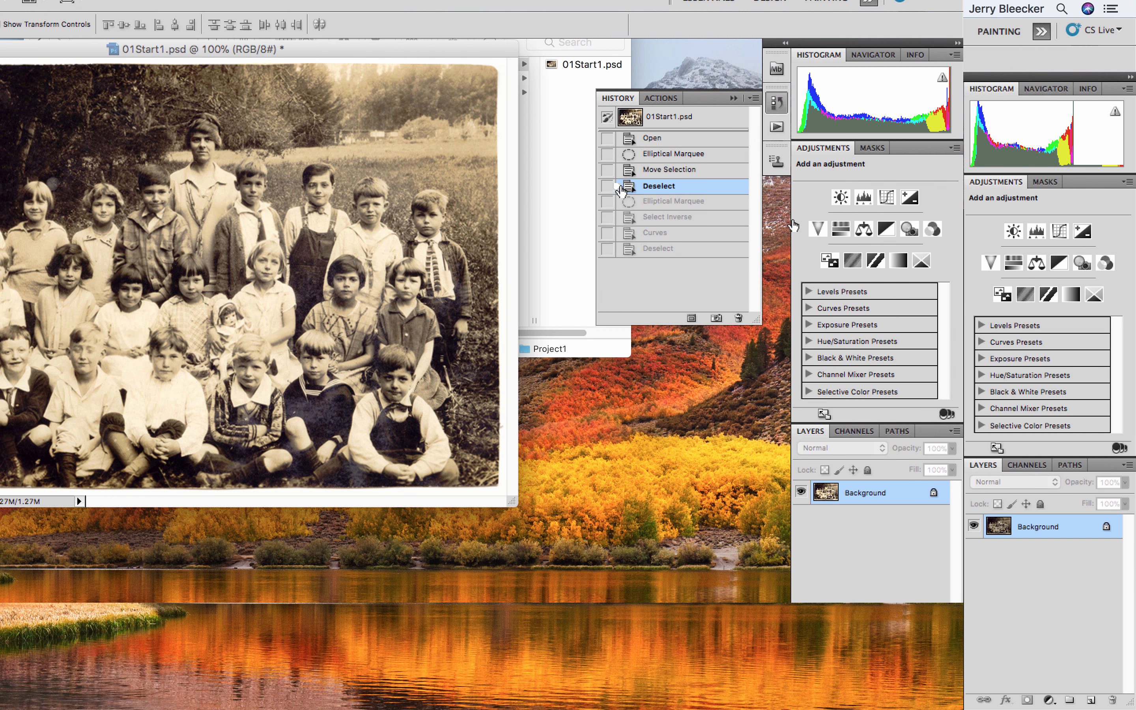
left_click_drag(620, 155, 620, 253)
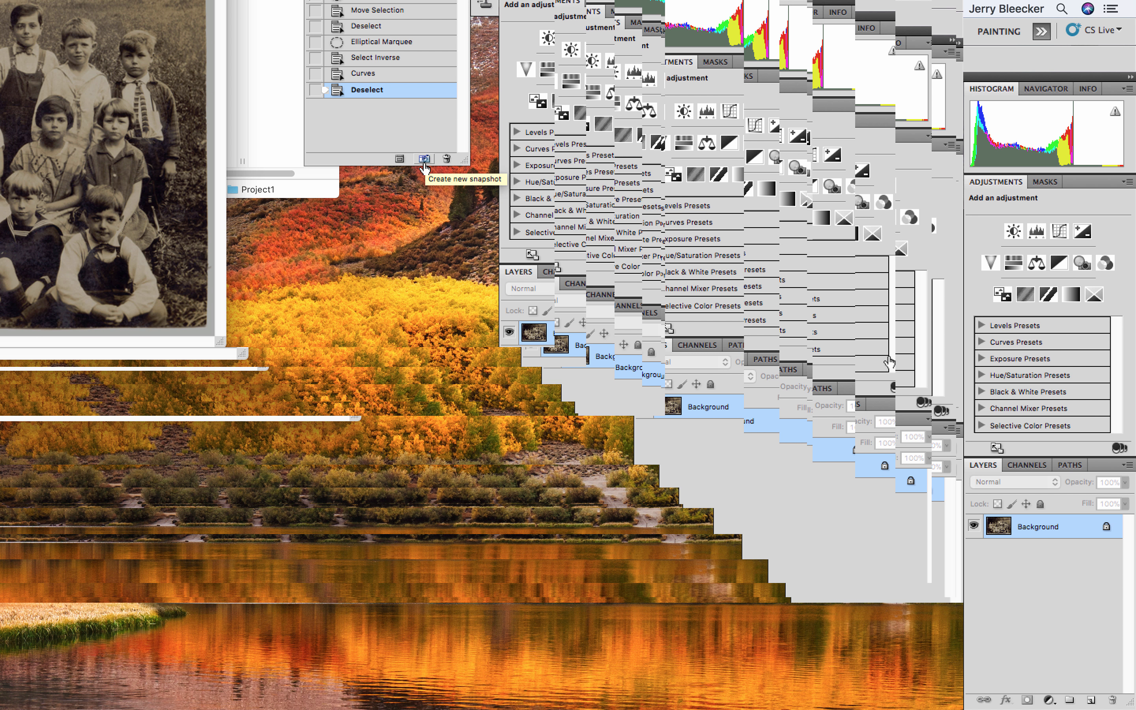
Create a snapshot of the current history state and name it Phase 1.
left_click(424, 160)
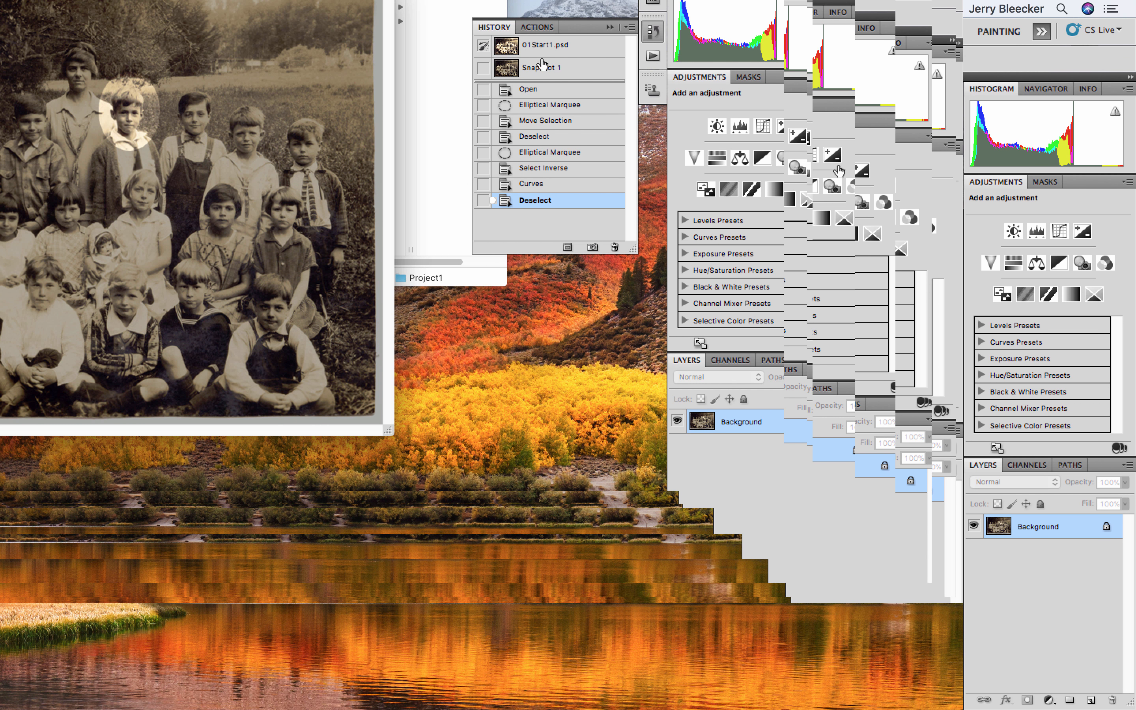
double_click(543, 63)
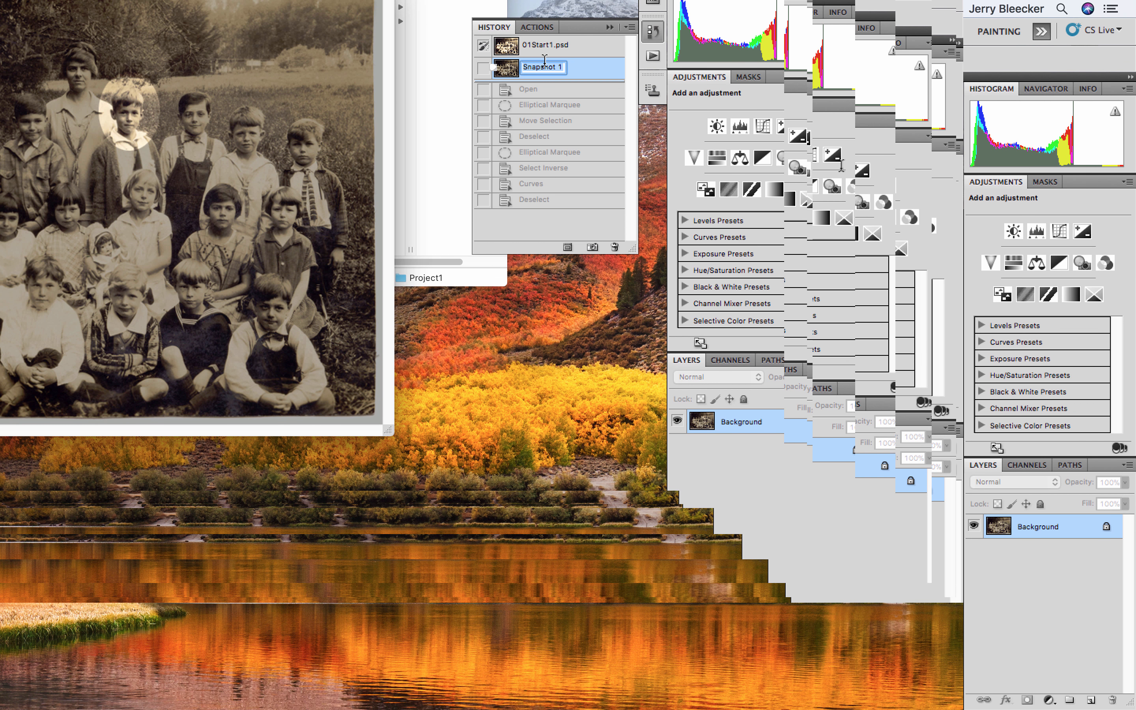
type("Phase 1")
key("Return")
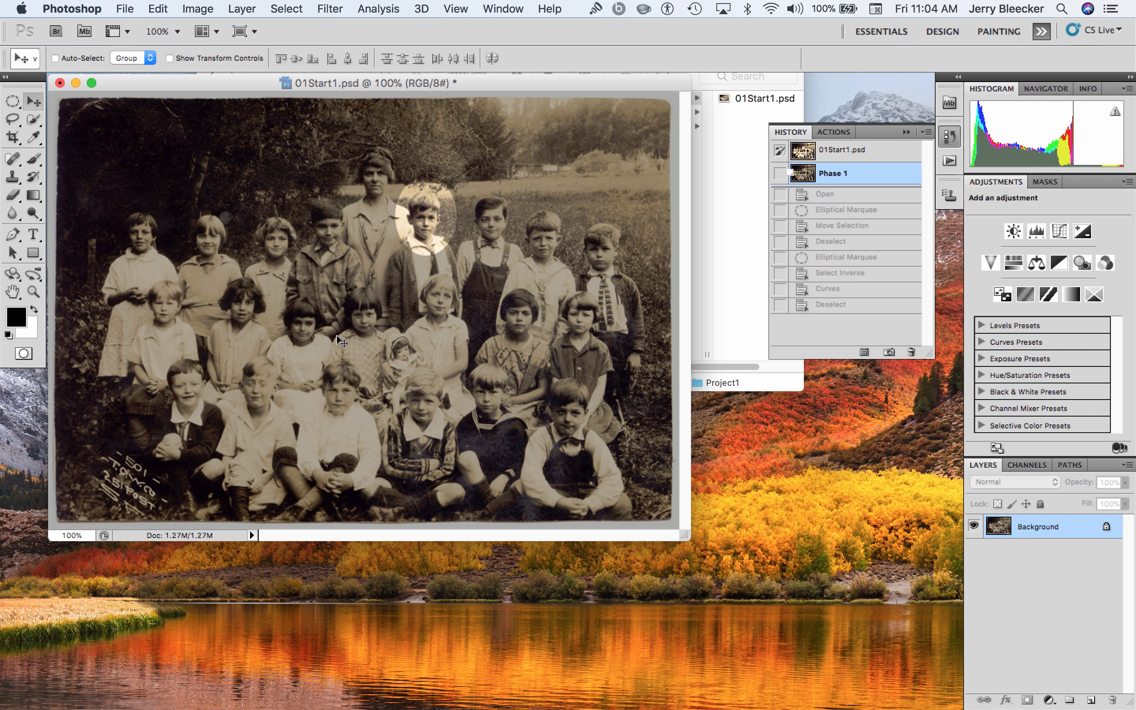
Magnify the photo to 800% to inspect its individual pixels.
key("super+equal")
key("super+equal")
key("super+equal")
key("super+equal")
key("super+equal")
key("super+equal")
key("super+equal")
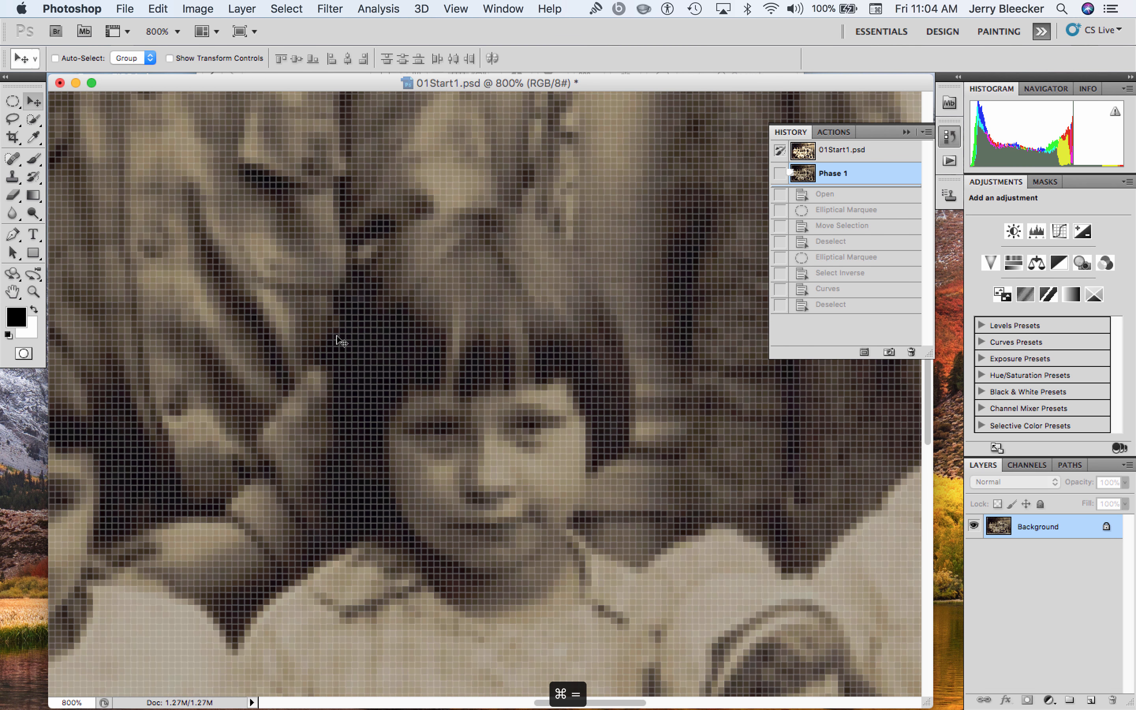
Reduce the photo's magnification from 800% back to 100%.
key("super+minus")
key("super+minus")
key("super+minus")
key("super+minus")
key("super+minus")
key("super+minus")
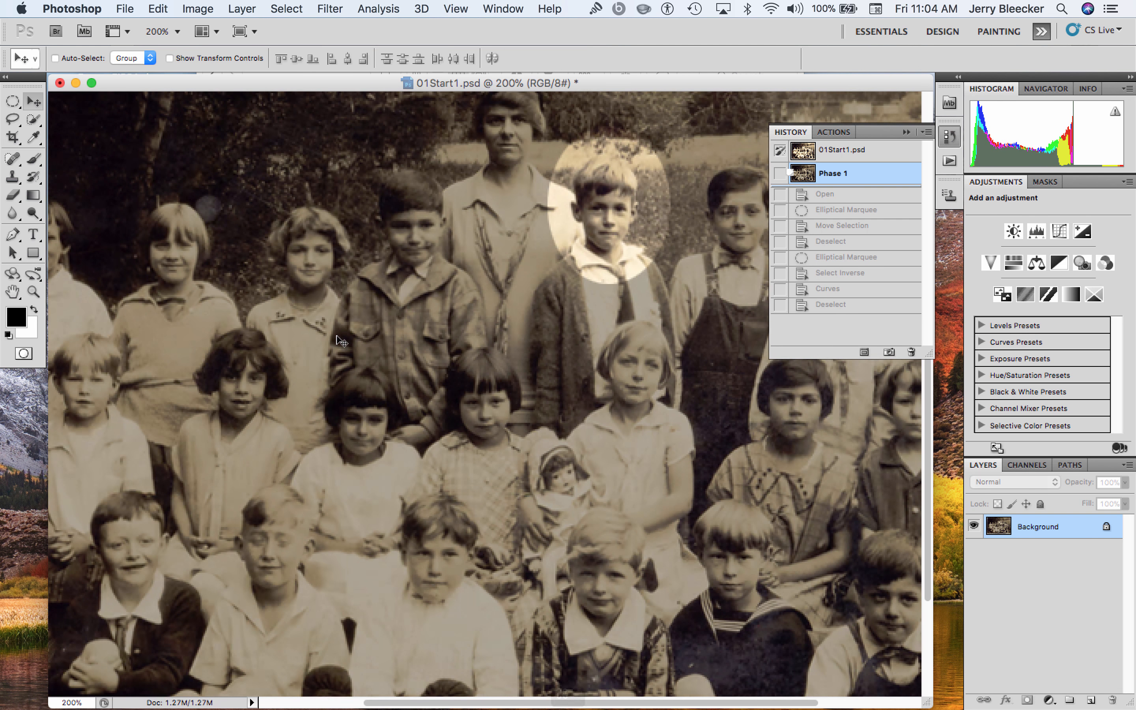
key("super+minus")
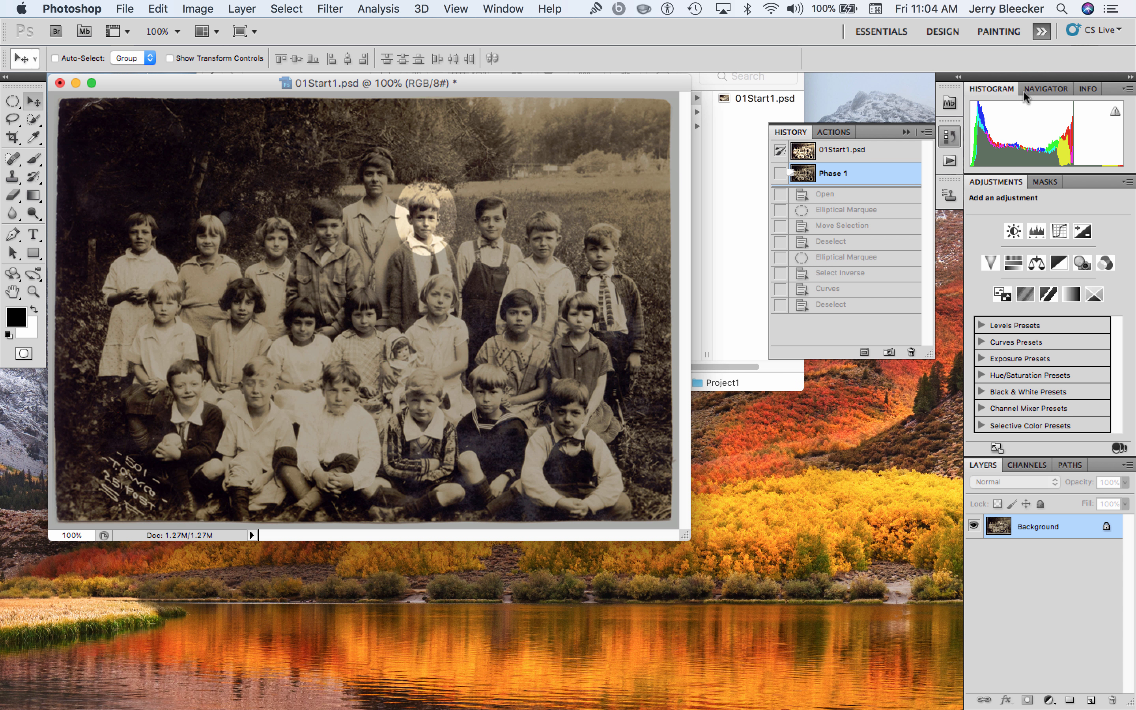
Show the Navigator and use its zoom slider to set the photo's magnification to 77.88%.
left_click(1042, 90)
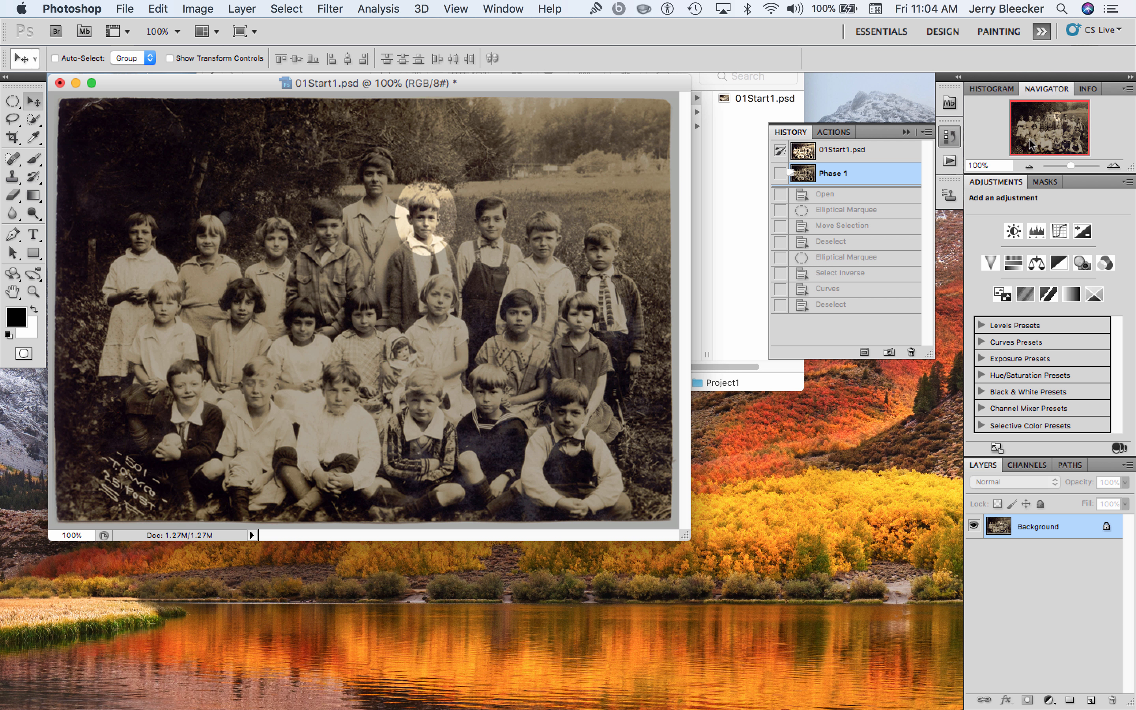
left_click(502, 9)
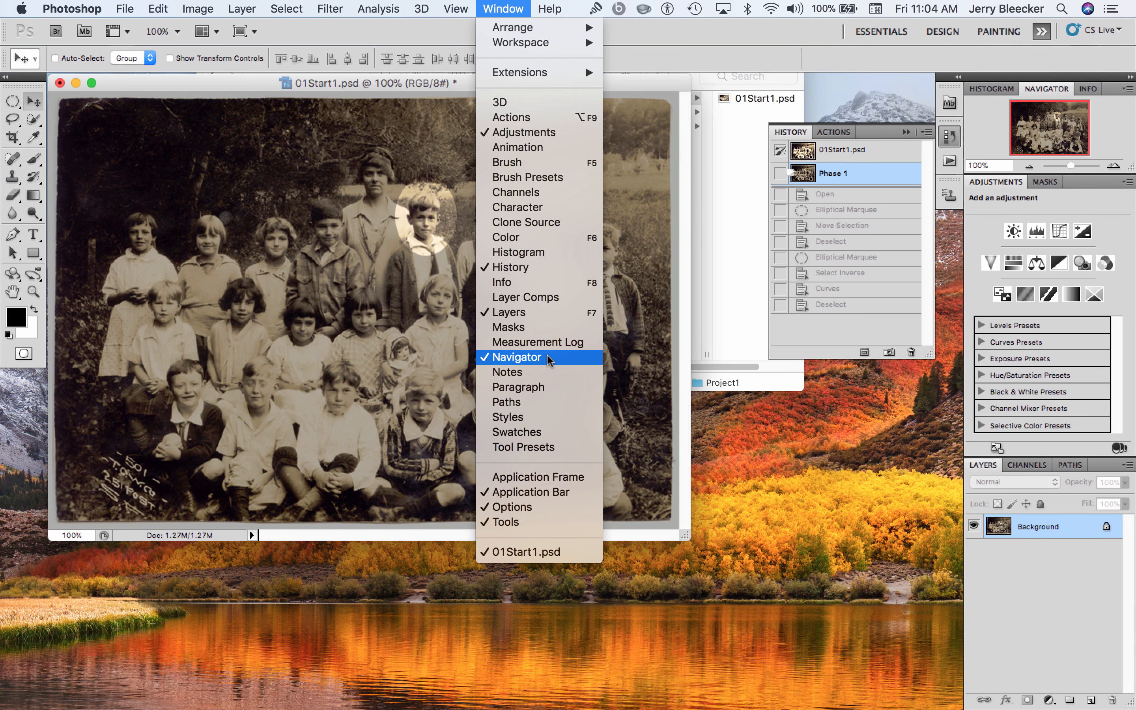
key("Escape")
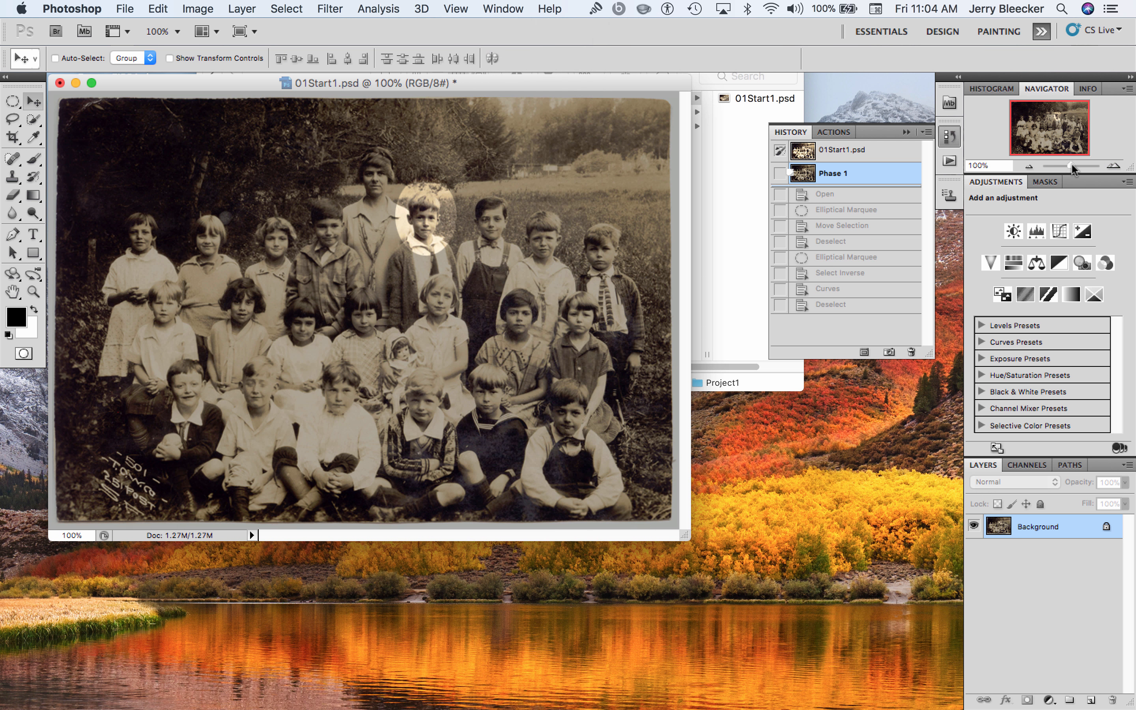
mouse_move(1071, 163)
left_mouse_down()
mouse_move(1088, 163)
mouse_move(1069, 166)
left_mouse_up()
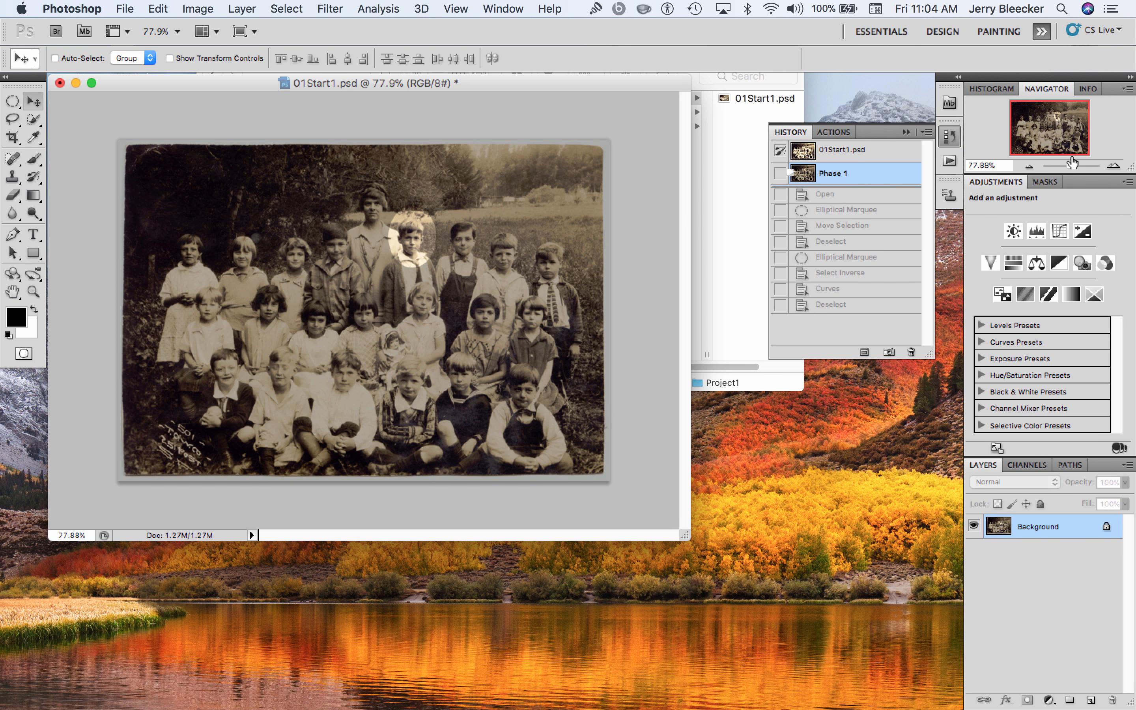
Scrub the magnification to about 82% with the Zoom tool, enlarge the photo to 400% and return it to 100%.
left_click(34, 293)
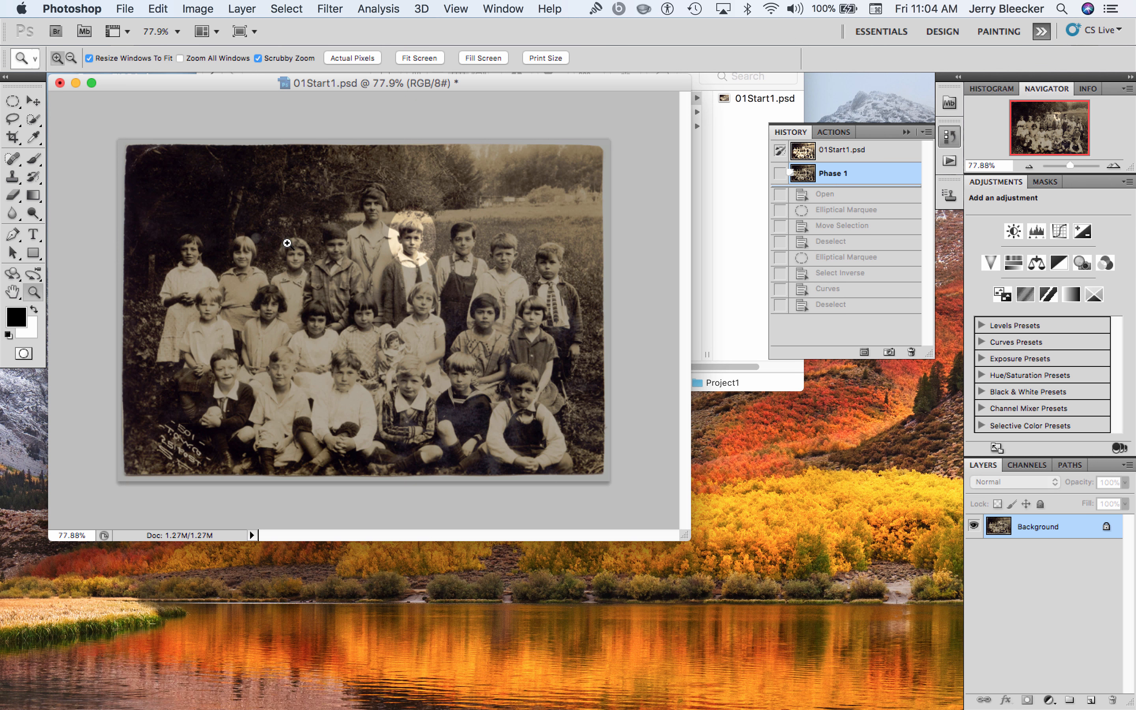
mouse_move(287, 242)
left_mouse_down()
mouse_move(396, 318)
mouse_move(299, 255)
left_mouse_up()
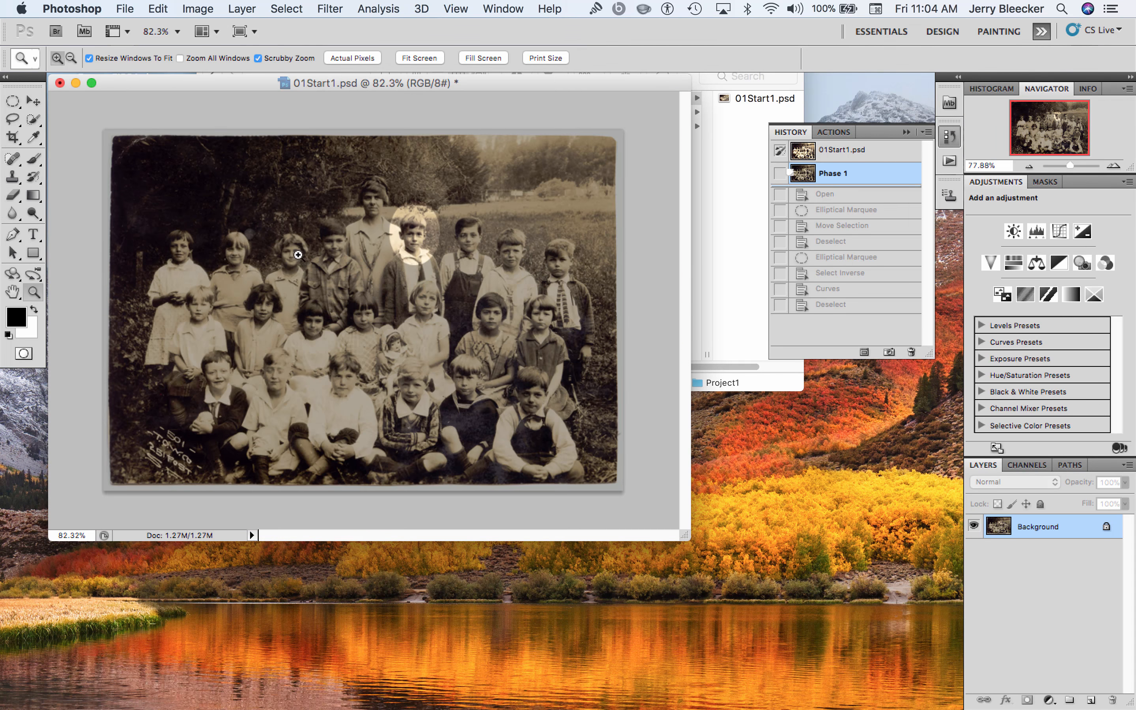
key("super+equal")
key("super+equal")
key("super+equal")
key("super+equal")
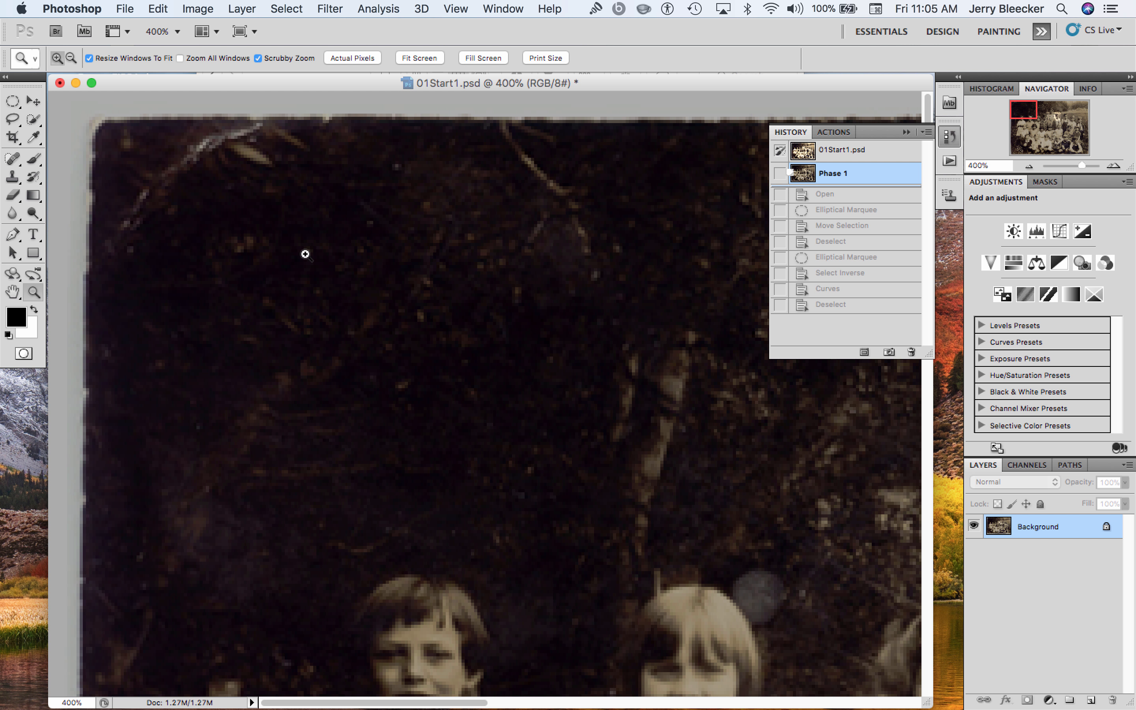
key("alt")
left_click(306, 254, "alt")
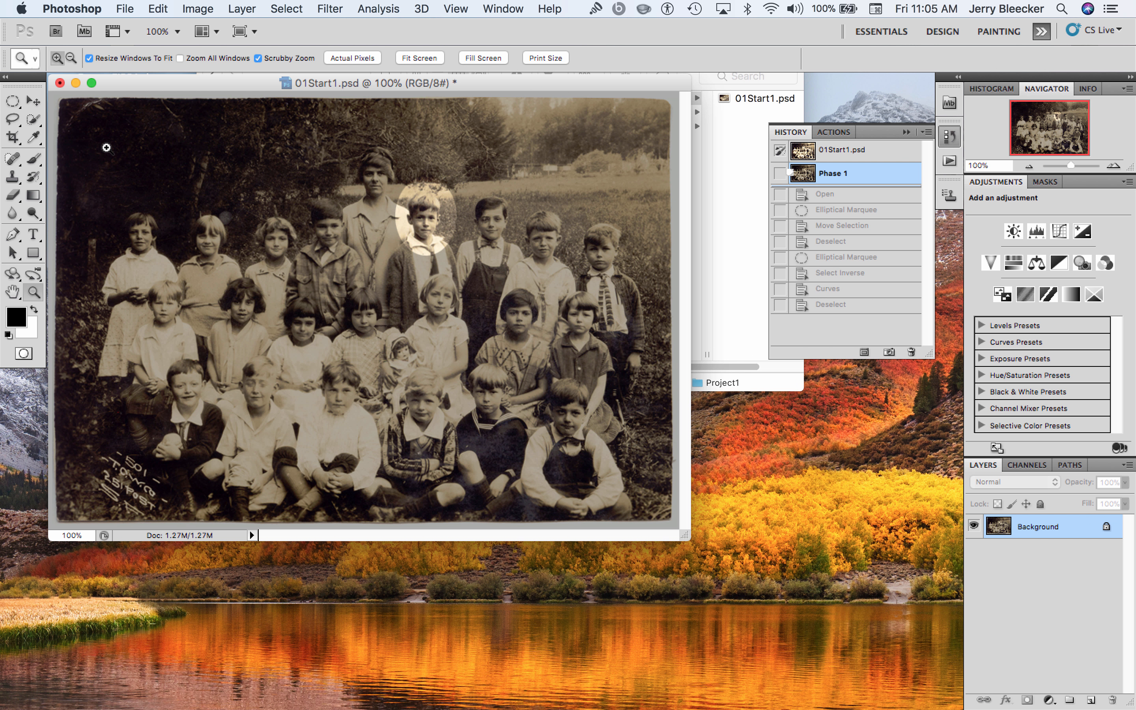
key("alt")
left_click(511, 6)
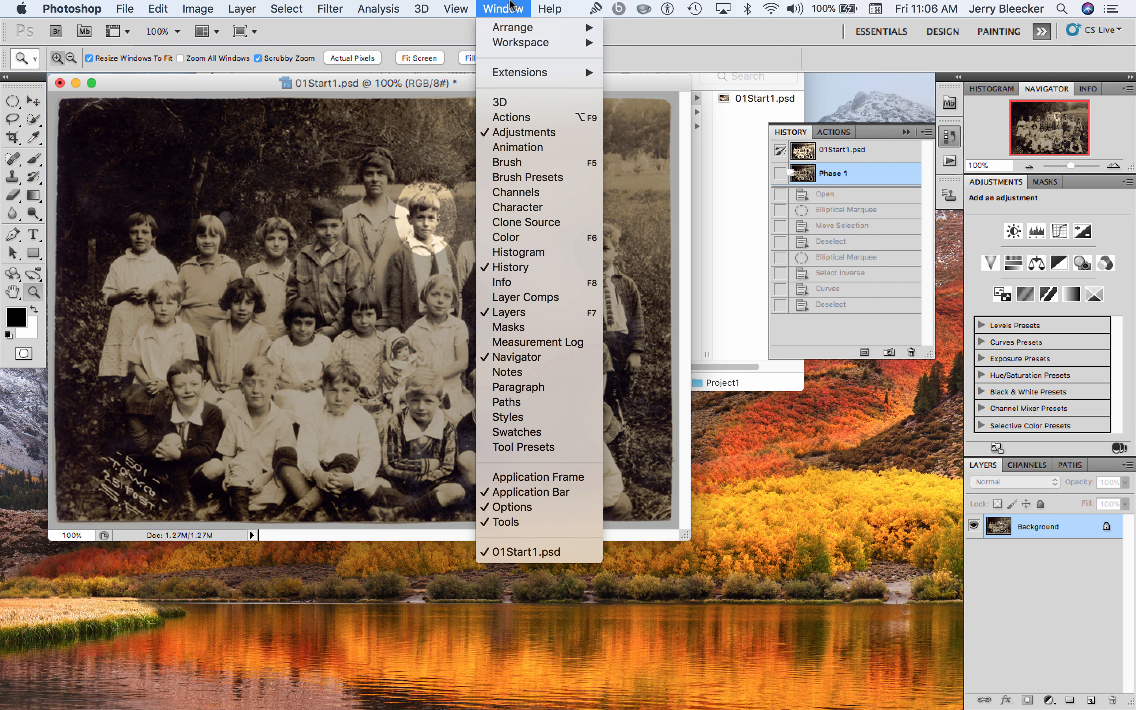
left_click(511, 6)
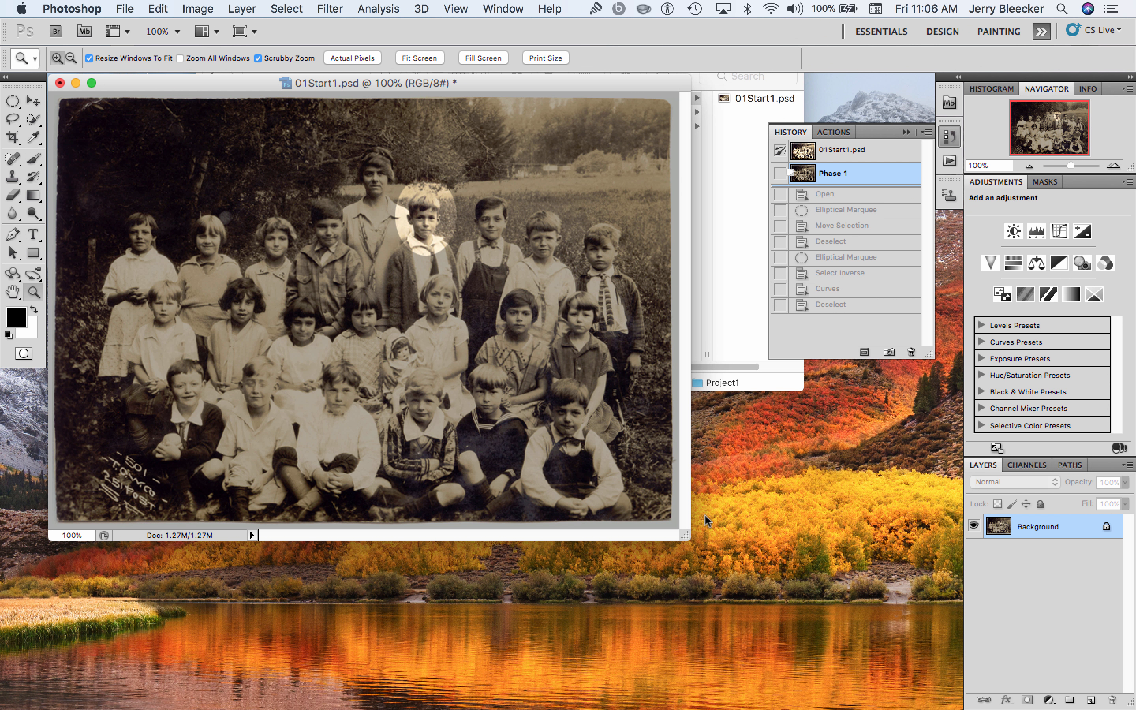
left_click(823, 623)
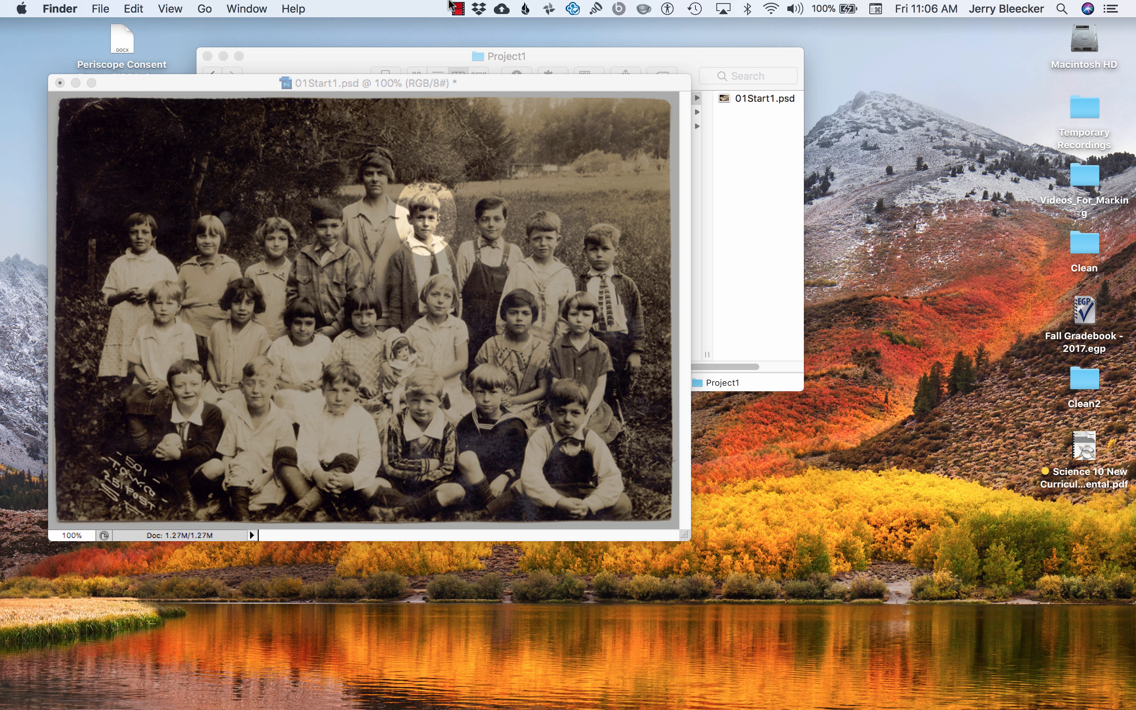